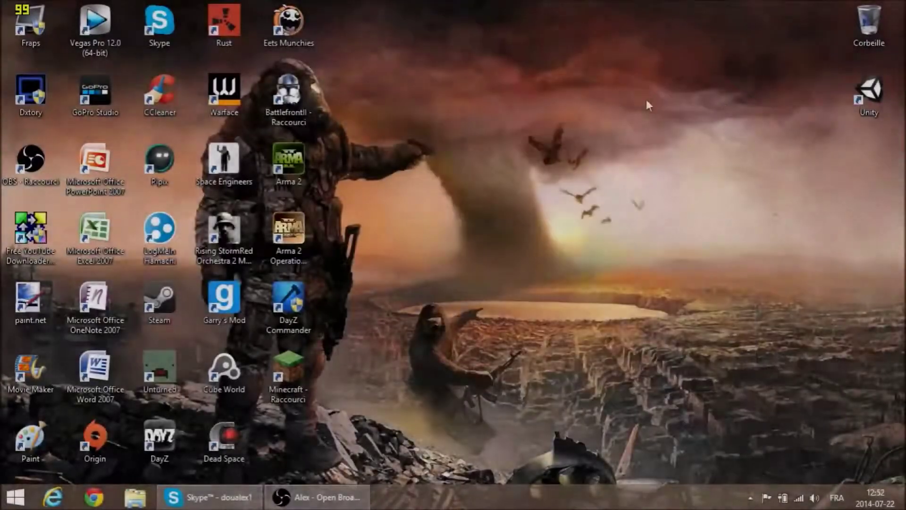
Step: Launch Unity, close the Welcome To Unity window, and turn on Scene view lighting
{"action": "left_click_drag", "start_coordinate": [633, 90], "coordinate": [485, 209]}
{"action": "left_click_drag", "start_coordinate": [663, 105], "coordinate": [501, 238]}
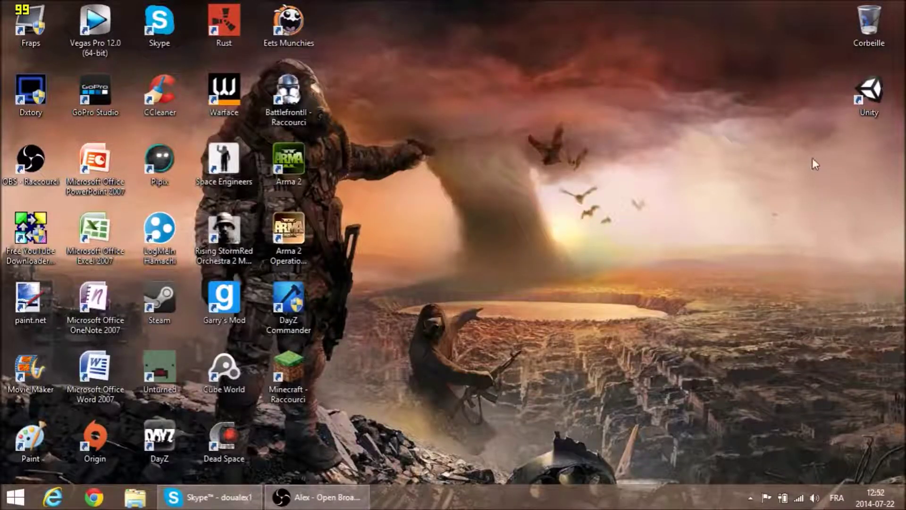
{"action": "left_click_drag", "start_coordinate": [826, 137], "coordinate": [734, 267]}
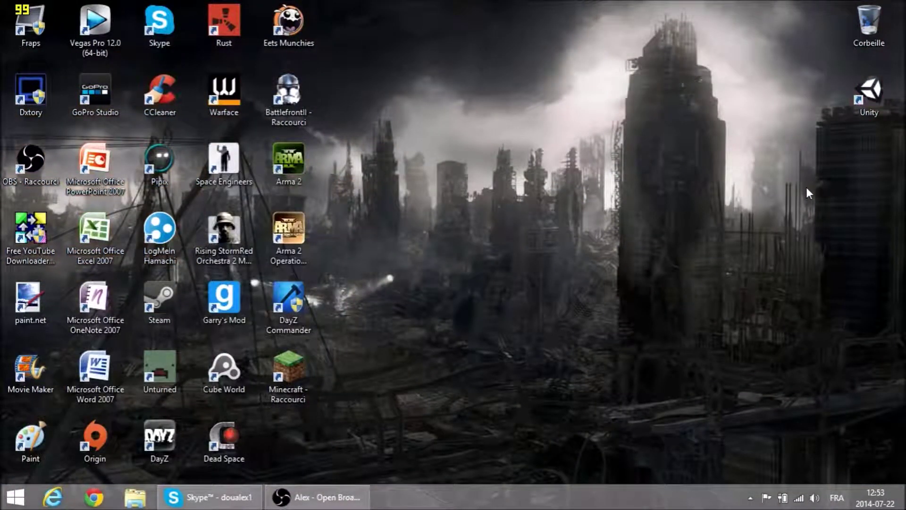
{"action": "double_click", "coordinate": [871, 107]}
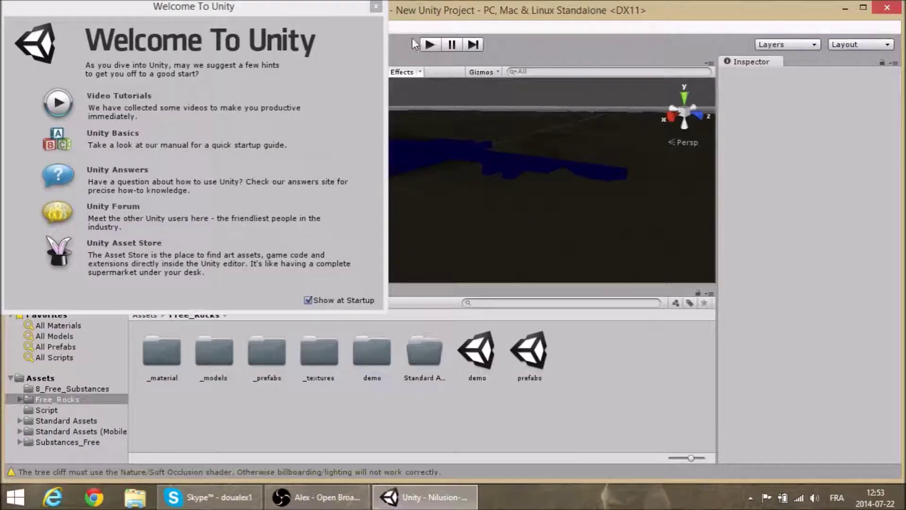
{"action": "left_click", "coordinate": [376, 7]}
{"action": "mouse_move", "coordinate": [538, 200]}
{"action": "right_mouse_down"}
{"action": "mouse_move", "coordinate": [496, 184]}
{"action": "mouse_move", "coordinate": [370, 182]}
{"action": "mouse_move", "coordinate": [434, 186]}
{"action": "mouse_move", "coordinate": [386, 193]}
{"action": "mouse_move", "coordinate": [415, 134]}
{"action": "right_mouse_up"}
{"action": "left_click", "coordinate": [366, 71]}
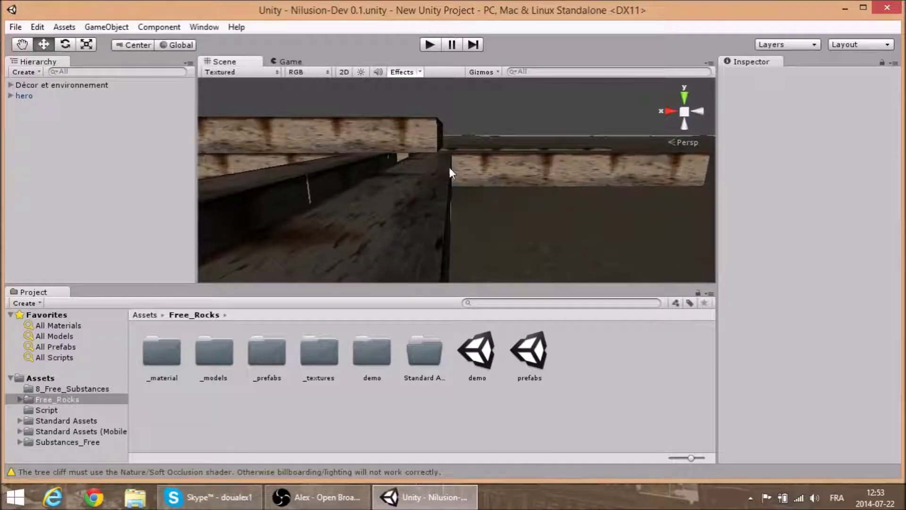
Step: Fly through the cave tunnels to the white capsule hero and the wooden wall
{"action": "right_click_drag", "start_coordinate": [450, 167], "coordinate": [340, 121]}
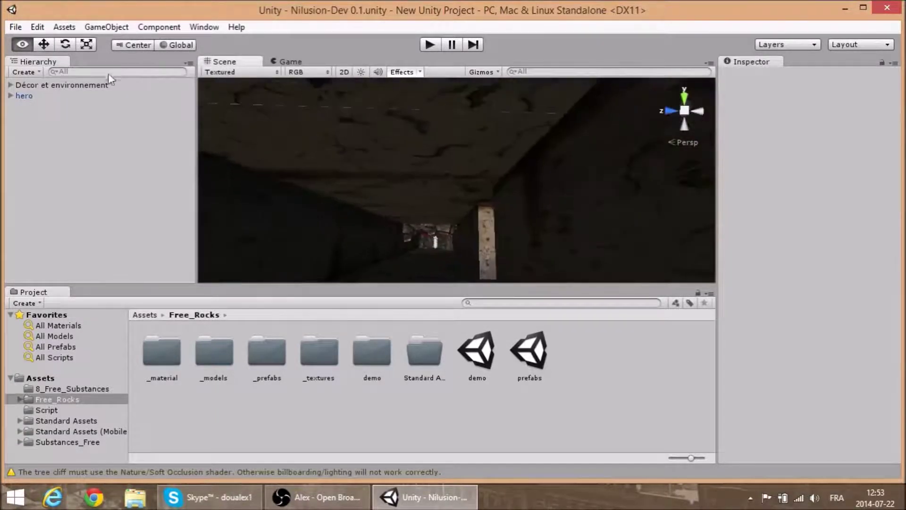
{"action": "right_click_drag", "start_coordinate": [340, 121], "coordinate": [146, 140]}
{"action": "mouse_move", "coordinate": [251, 147]}
{"action": "right_mouse_down"}
{"action": "mouse_move", "coordinate": [248, 113]}
{"action": "mouse_move", "coordinate": [352, 70]}
{"action": "mouse_move", "coordinate": [396, 168]}
{"action": "mouse_move", "coordinate": [177, 108]}
{"action": "mouse_move", "coordinate": [40, 187]}
{"action": "mouse_move", "coordinate": [449, 199]}
{"action": "mouse_move", "coordinate": [767, 192]}
{"action": "right_mouse_up"}
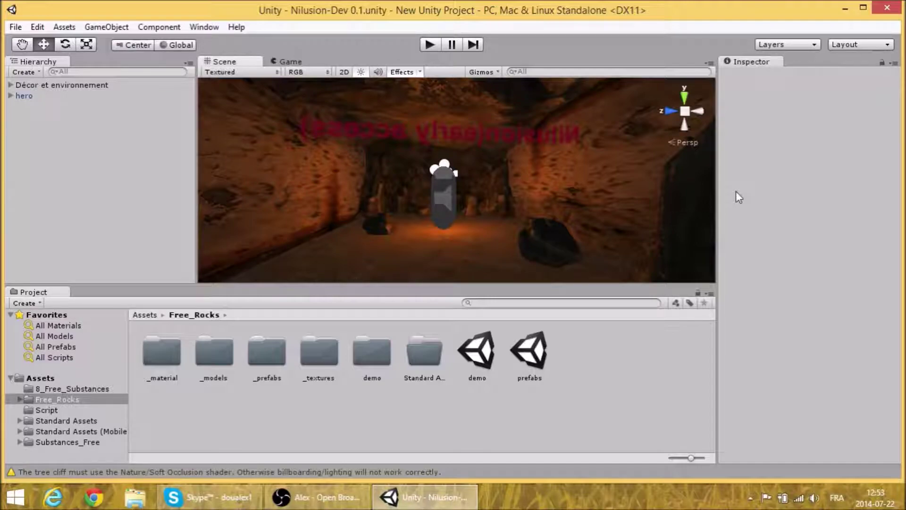
{"action": "mouse_move", "coordinate": [672, 202]}
{"action": "right_mouse_down"}
{"action": "mouse_move", "coordinate": [543, 207]}
{"action": "mouse_move", "coordinate": [690, 230]}
{"action": "mouse_move", "coordinate": [616, 229]}
{"action": "mouse_move", "coordinate": [384, 175]}
{"action": "mouse_move", "coordinate": [473, 104]}
{"action": "right_mouse_up"}
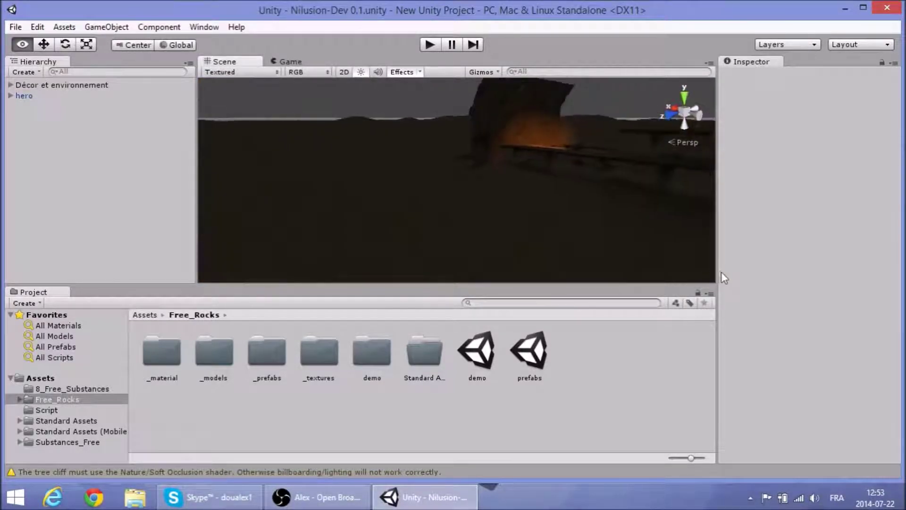
{"action": "right_click_drag", "start_coordinate": [471, 148], "coordinate": [468, 161]}
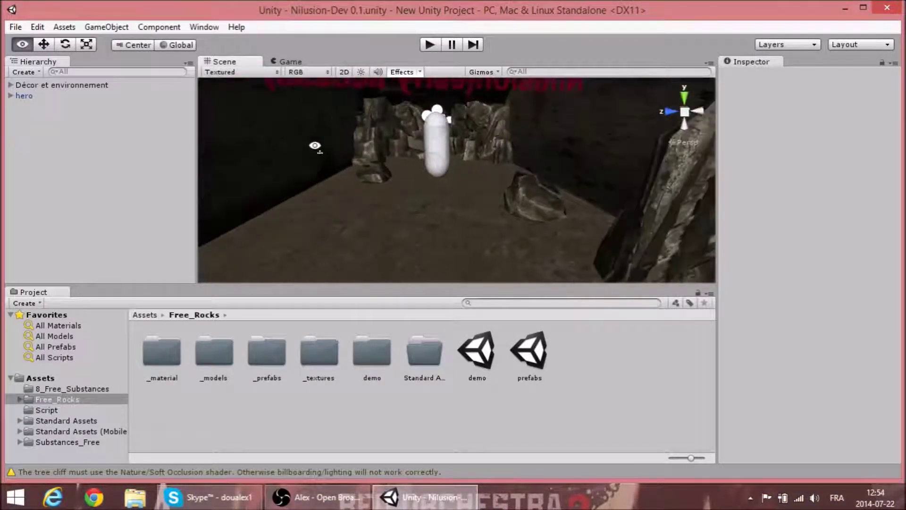
Step: Check the hero's Light settings and swing the view over to the open terrain
{"action": "right_click_drag", "start_coordinate": [468, 161], "coordinate": [439, 148]}
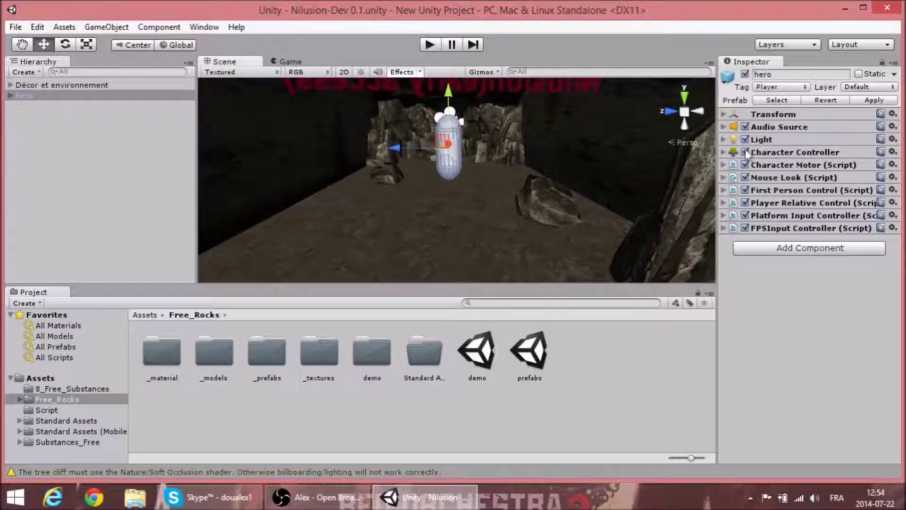
{"action": "left_click", "coordinate": [724, 140]}
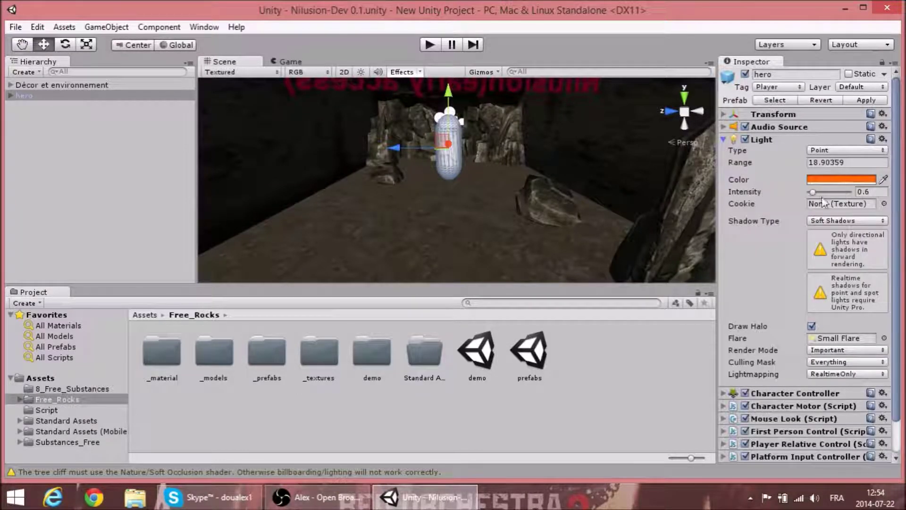
{"action": "left_click", "coordinate": [724, 139]}
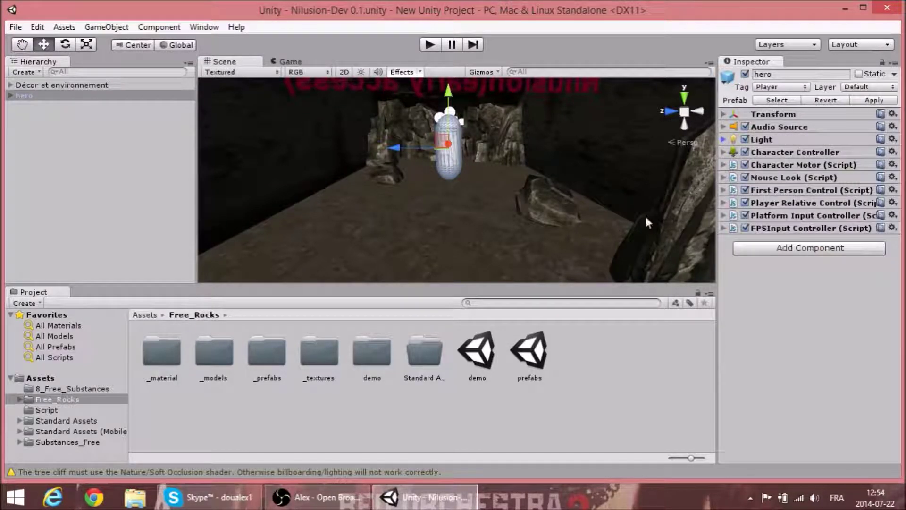
{"action": "mouse_move", "coordinate": [645, 214]}
{"action": "right_mouse_down"}
{"action": "mouse_move", "coordinate": [870, 106]}
{"action": "mouse_move", "coordinate": [327, 319]}
{"action": "right_mouse_up"}
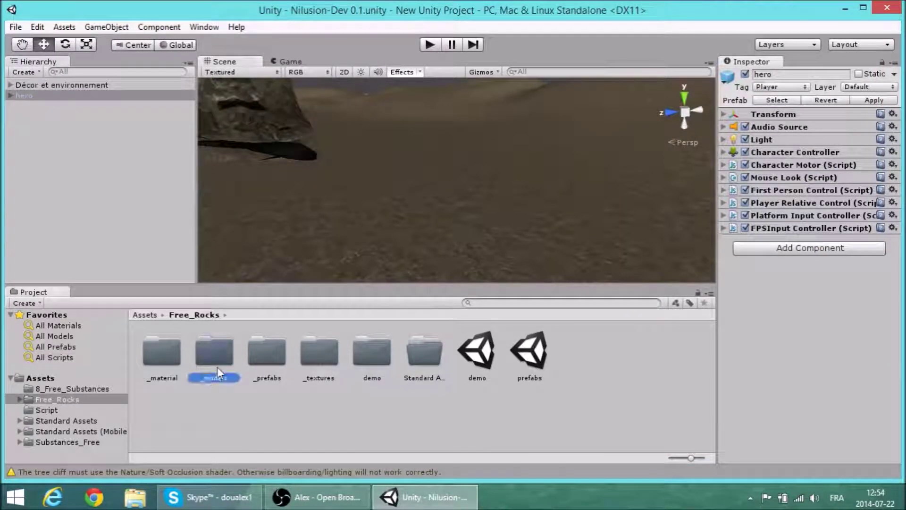
Step: Drag the First Person Controller prefab from Standard Assets > Character Controllers onto the terrain
{"action": "left_click", "coordinate": [68, 379]}
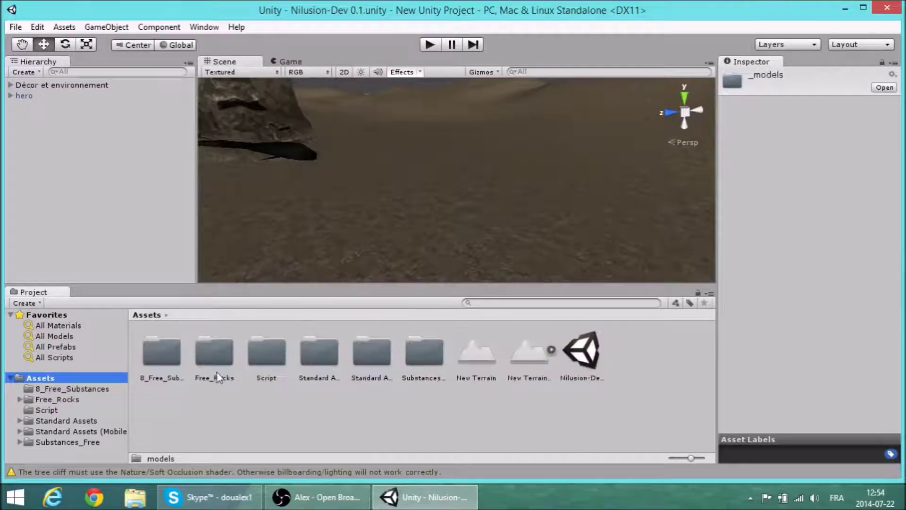
{"action": "left_click", "coordinate": [317, 361]}
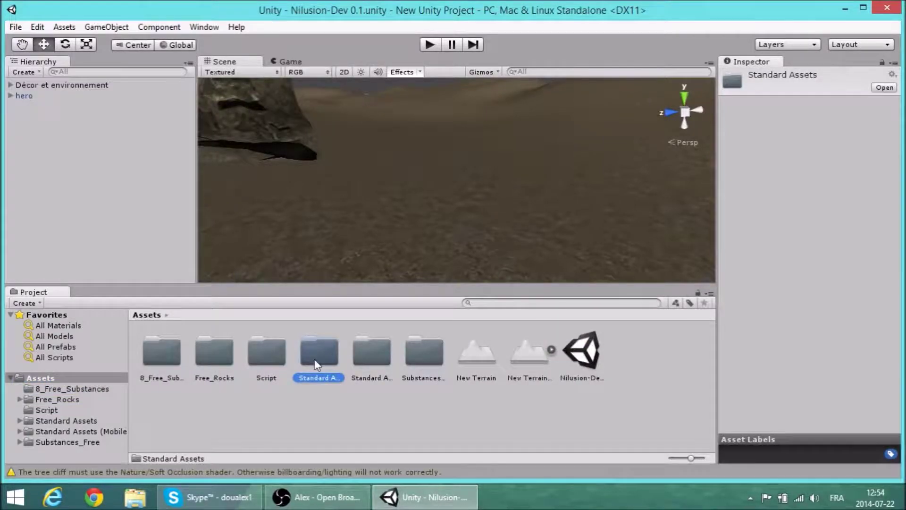
{"action": "double_click", "coordinate": [315, 363]}
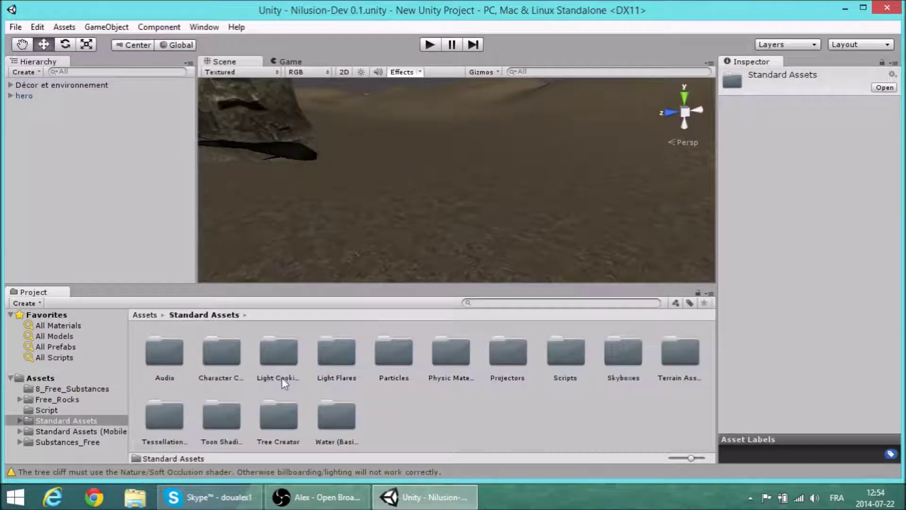
{"action": "double_click", "coordinate": [218, 361]}
{"action": "mouse_move", "coordinate": [266, 352]}
{"action": "left_mouse_down"}
{"action": "mouse_move", "coordinate": [431, 214]}
{"action": "mouse_move", "coordinate": [436, 191]}
{"action": "left_mouse_up"}
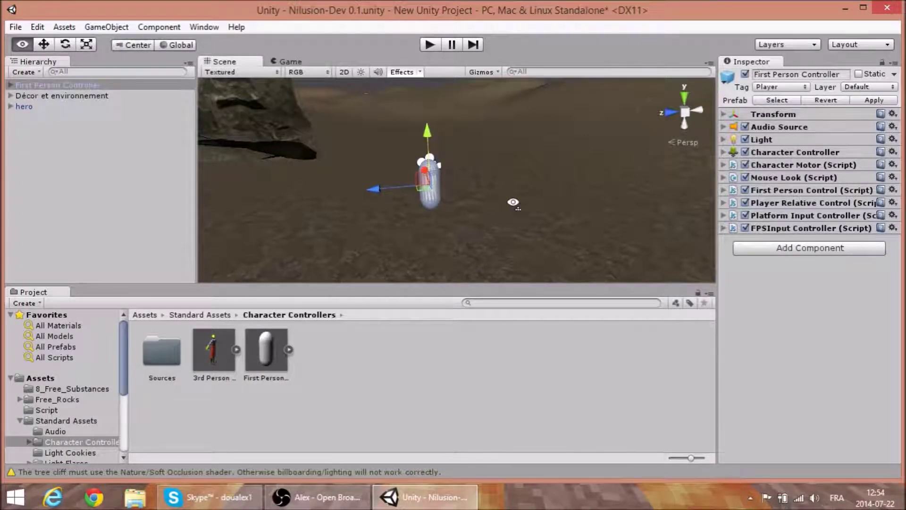
Step: Remove the controller's Light component, then its Audio Source, through each component's gear menu
{"action": "mouse_move", "coordinate": [513, 202]}
{"action": "left_mouse_down", "text": "alt"}
{"action": "mouse_move", "coordinate": [214, 168]}
{"action": "mouse_move", "coordinate": [207, 158]}
{"action": "left_mouse_up", "text": "alt"}
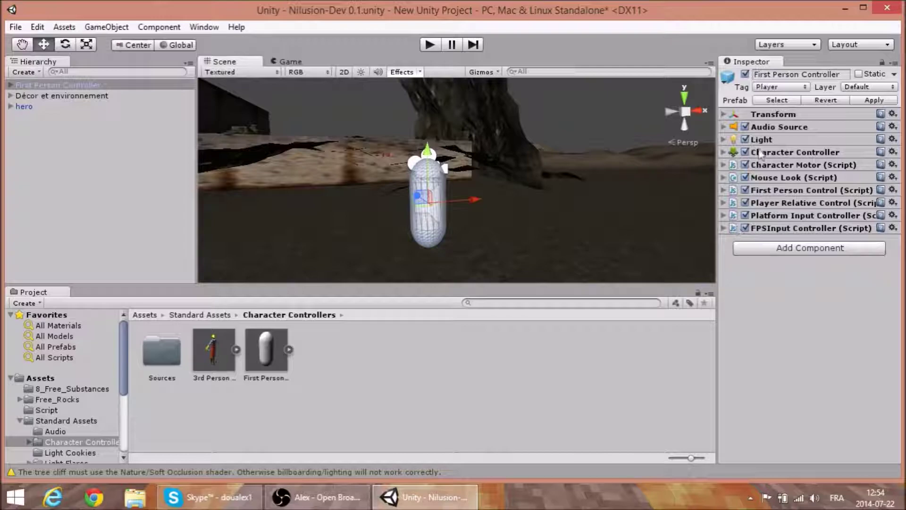
{"action": "left_click", "coordinate": [725, 140]}
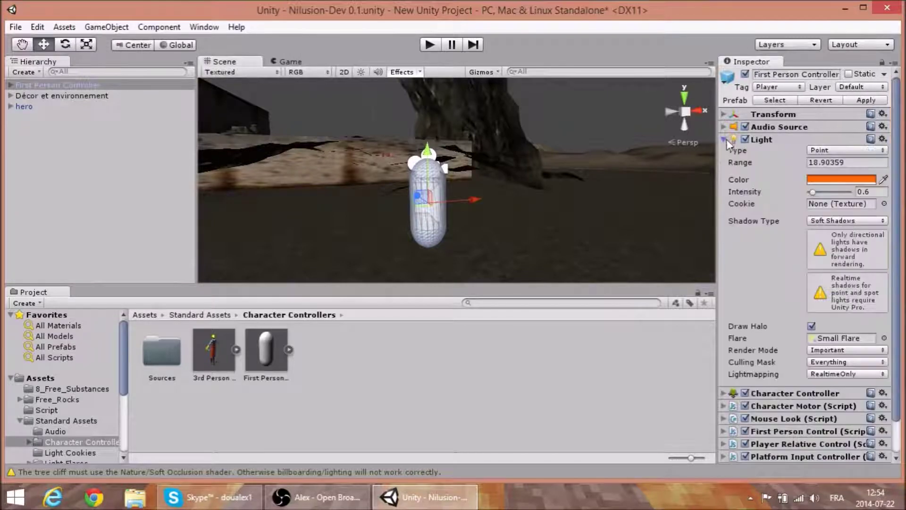
{"action": "left_click", "coordinate": [882, 139]}
{"action": "left_click", "coordinate": [855, 188]}
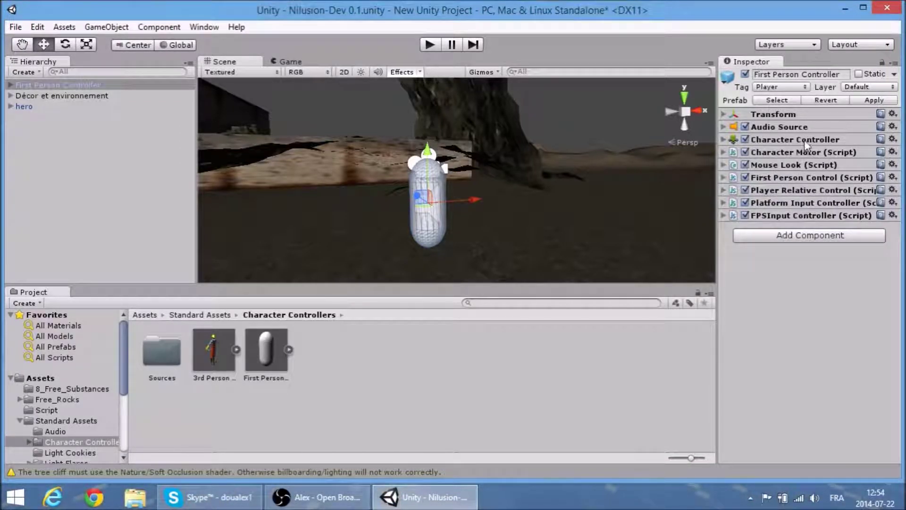
{"action": "left_click", "coordinate": [891, 127]}
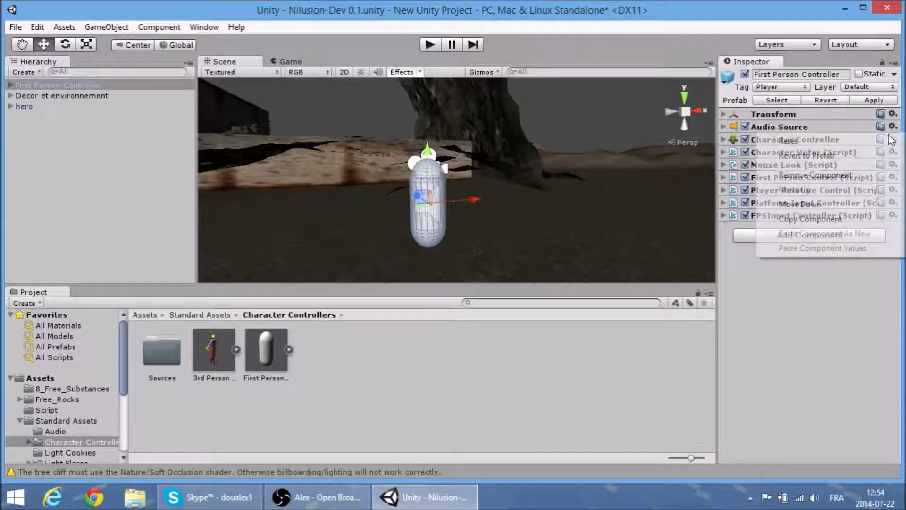
{"action": "left_click", "coordinate": [865, 174]}
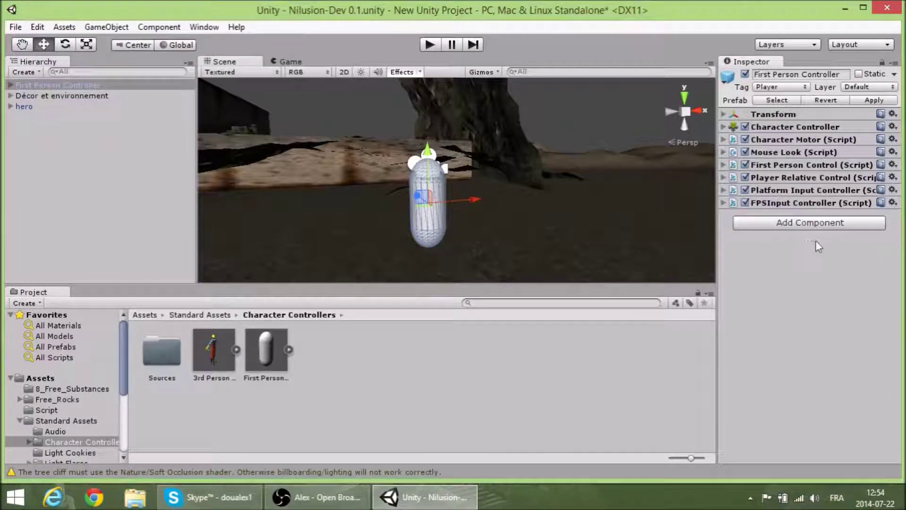
Step: Add a Rendering > Light component to the First Person Controller and view its glow on the ground
{"action": "left_click", "coordinate": [825, 226]}
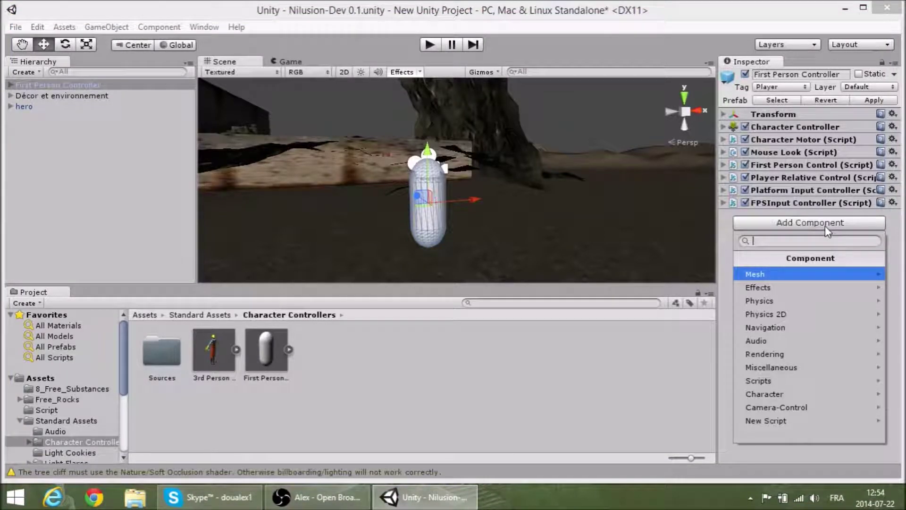
{"action": "left_click", "coordinate": [805, 291]}
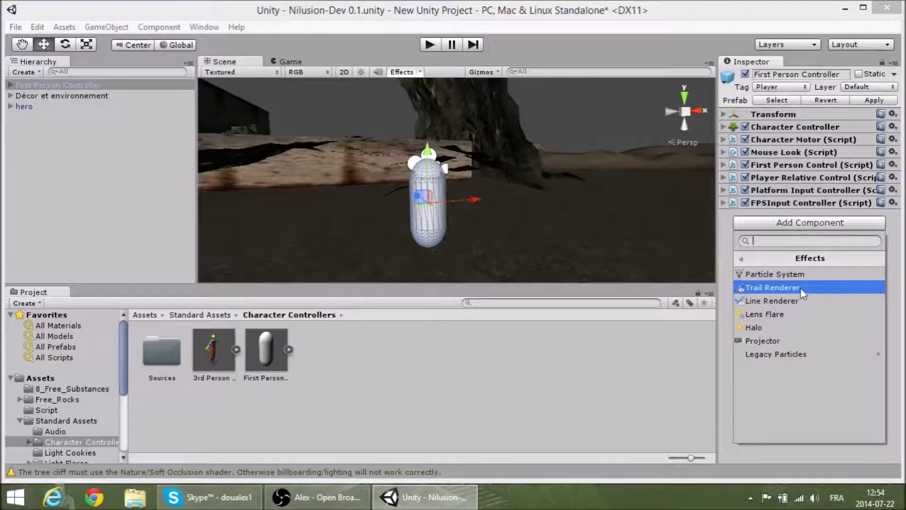
{"action": "left_click", "coordinate": [794, 258]}
{"action": "left_click", "coordinate": [794, 353]}
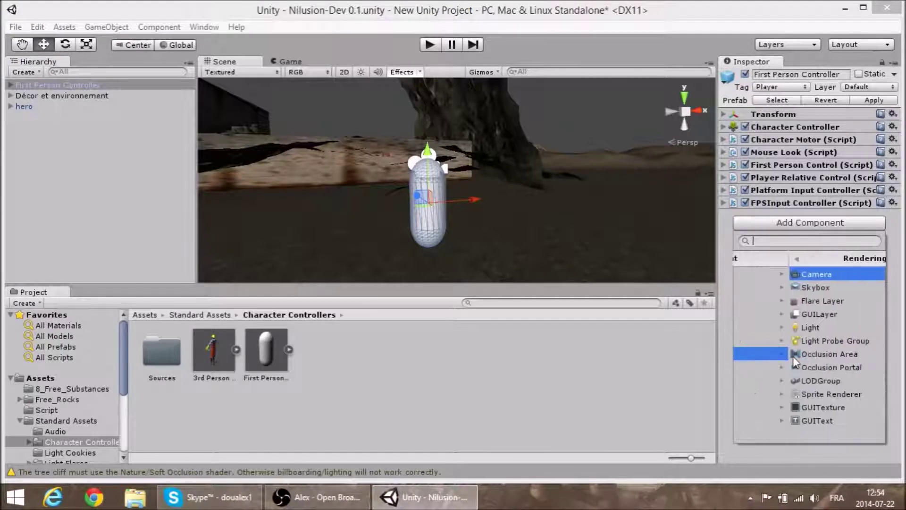
{"action": "left_click", "coordinate": [754, 327]}
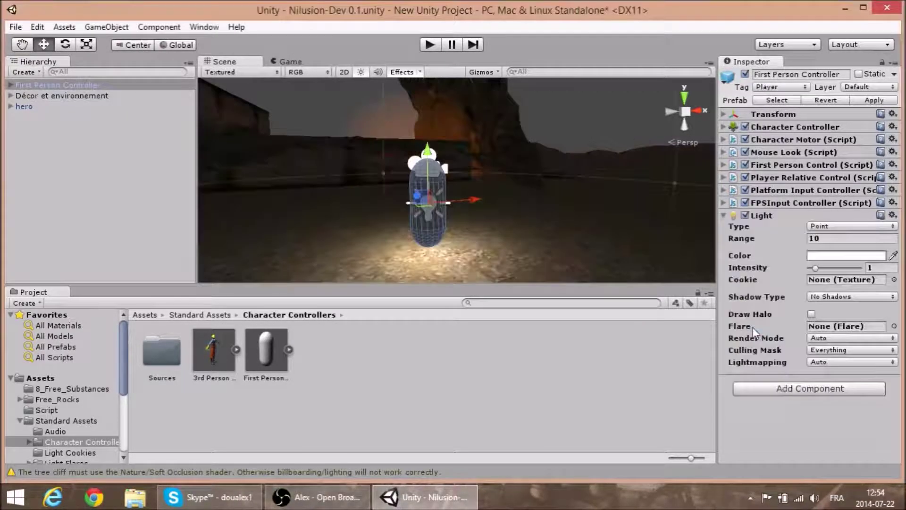
{"action": "mouse_move", "coordinate": [568, 216]}
{"action": "left_mouse_down", "text": "alt"}
{"action": "mouse_move", "coordinate": [583, 213]}
{"action": "mouse_move", "coordinate": [613, 246]}
{"action": "left_mouse_up", "text": "alt"}
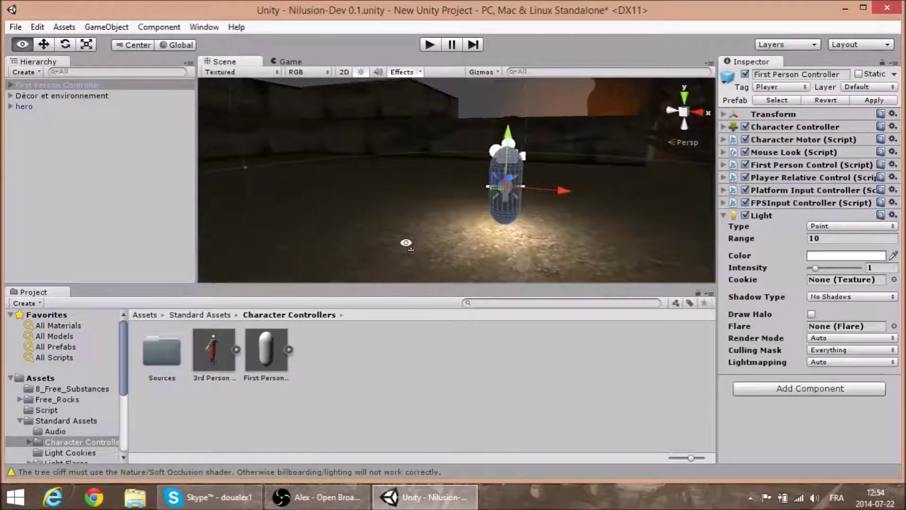
{"action": "left_click_drag", "start_coordinate": [613, 246], "coordinate": [642, 255], "text": "alt"}
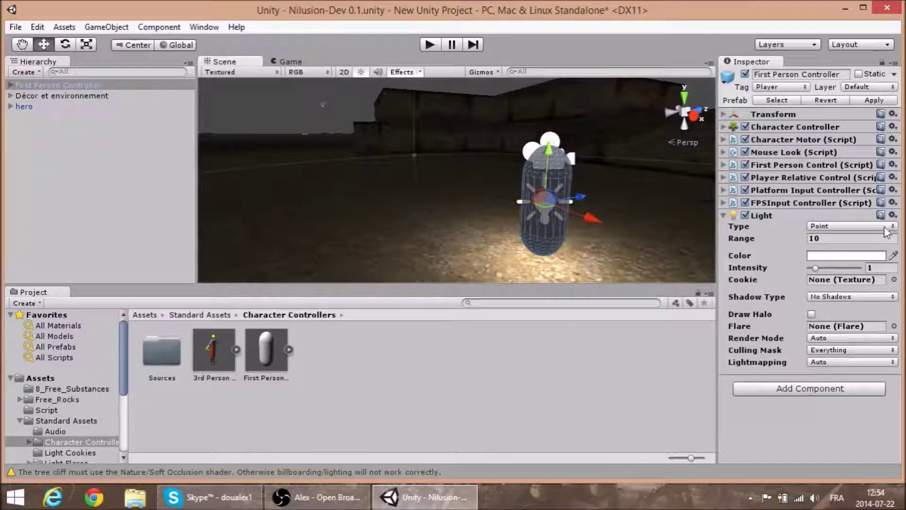
{"action": "left_click", "coordinate": [887, 226]}
Step: Try Directional and Spot light types, widen the spot angle, and shift the controller left along X
{"action": "left_click", "coordinate": [802, 255]}
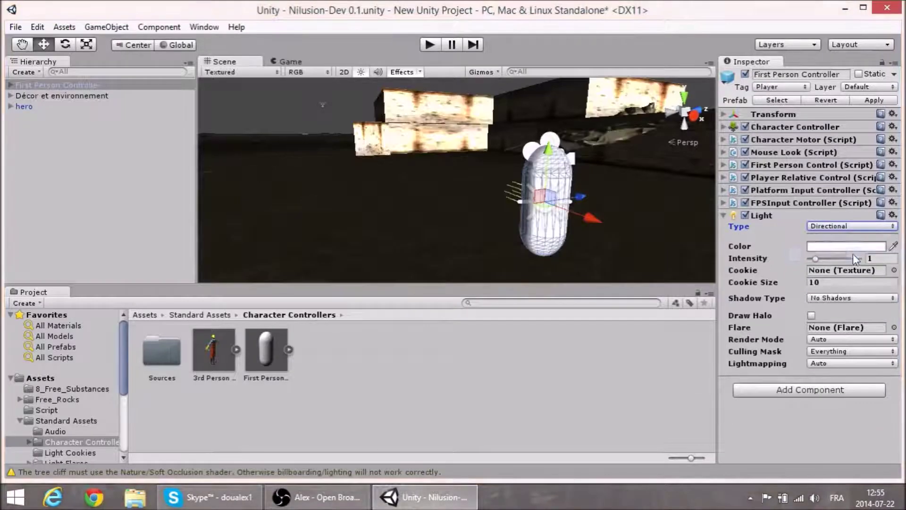
{"action": "left_click", "coordinate": [855, 225]}
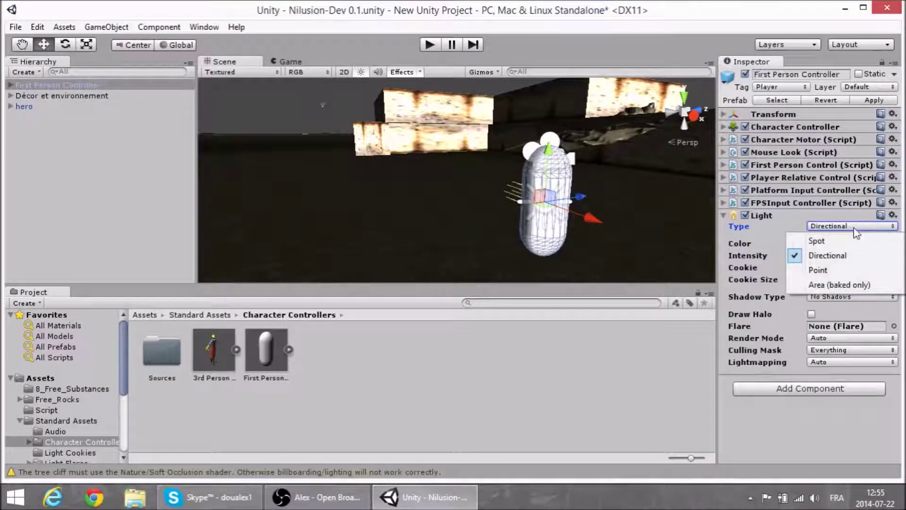
{"action": "left_click", "coordinate": [849, 238]}
{"action": "mouse_move", "coordinate": [654, 240]}
{"action": "left_mouse_down", "text": "alt"}
{"action": "mouse_move", "coordinate": [605, 251]}
{"action": "mouse_move", "coordinate": [561, 163]}
{"action": "mouse_move", "coordinate": [513, 168]}
{"action": "left_mouse_up", "text": "alt"}
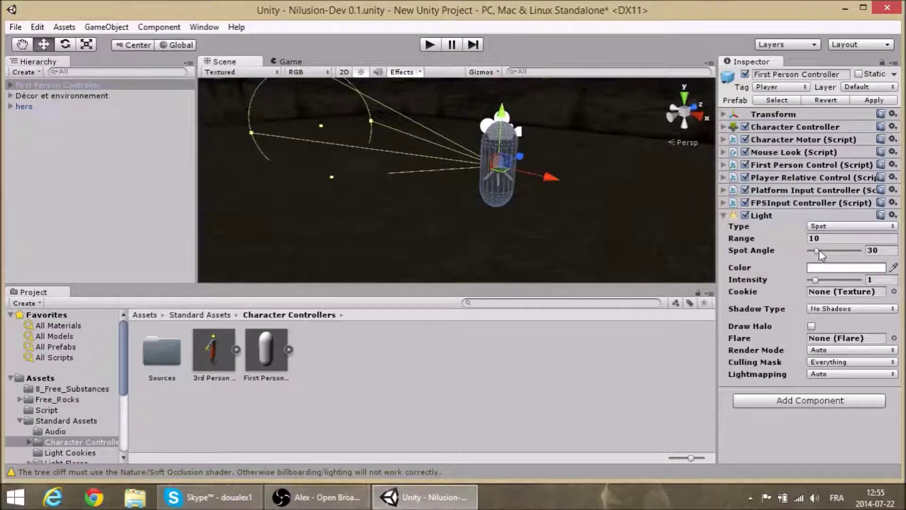
{"action": "left_click_drag", "start_coordinate": [819, 250], "coordinate": [859, 280]}
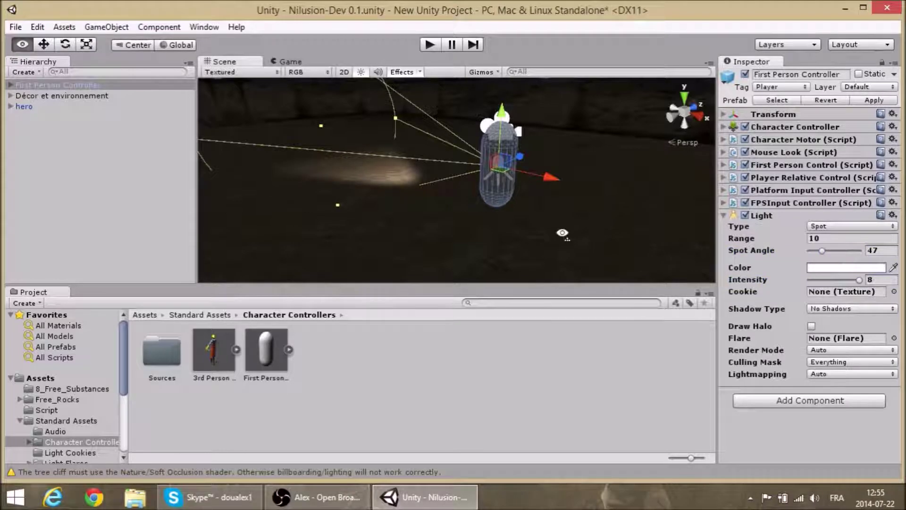
{"action": "mouse_move", "coordinate": [562, 233]}
{"action": "left_mouse_down", "text": "alt"}
{"action": "mouse_move", "coordinate": [509, 200]}
{"action": "mouse_move", "coordinate": [551, 194]}
{"action": "mouse_move", "coordinate": [396, 127]}
{"action": "mouse_move", "coordinate": [516, 199]}
{"action": "left_mouse_up", "text": "alt"}
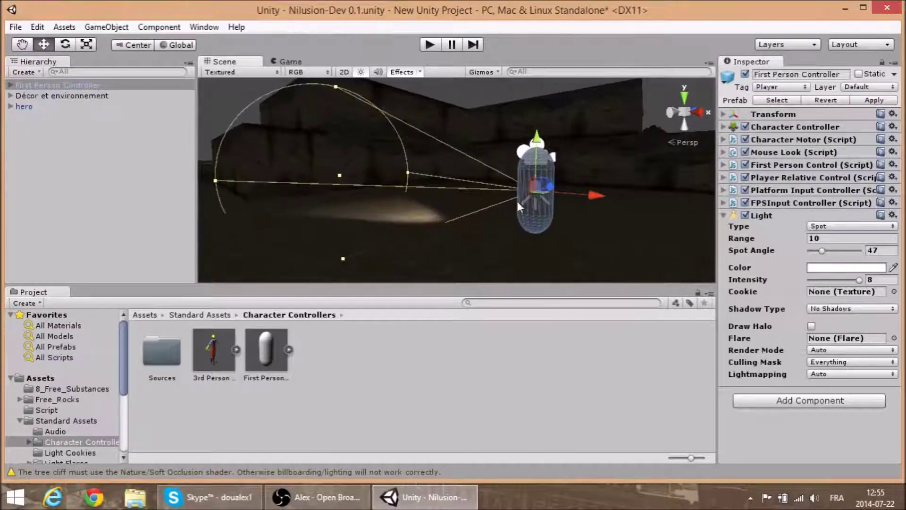
{"action": "mouse_move", "coordinate": [590, 192]}
{"action": "left_mouse_down"}
{"action": "mouse_move", "coordinate": [421, 179]}
{"action": "mouse_move", "coordinate": [420, 188]}
{"action": "mouse_move", "coordinate": [506, 221]}
{"action": "mouse_move", "coordinate": [647, 225]}
{"action": "left_mouse_up"}
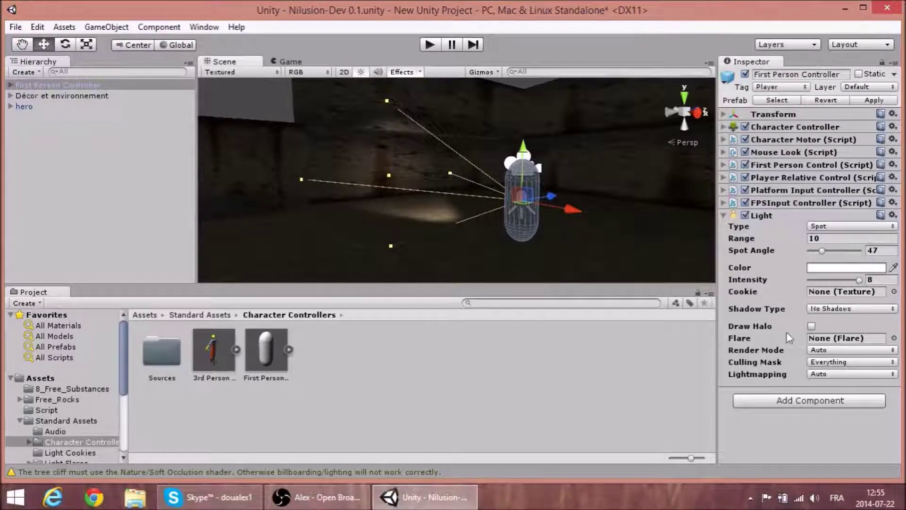
Step: Set the light type to Point and bring up the light's colour picker
{"action": "left_click", "coordinate": [862, 227]}
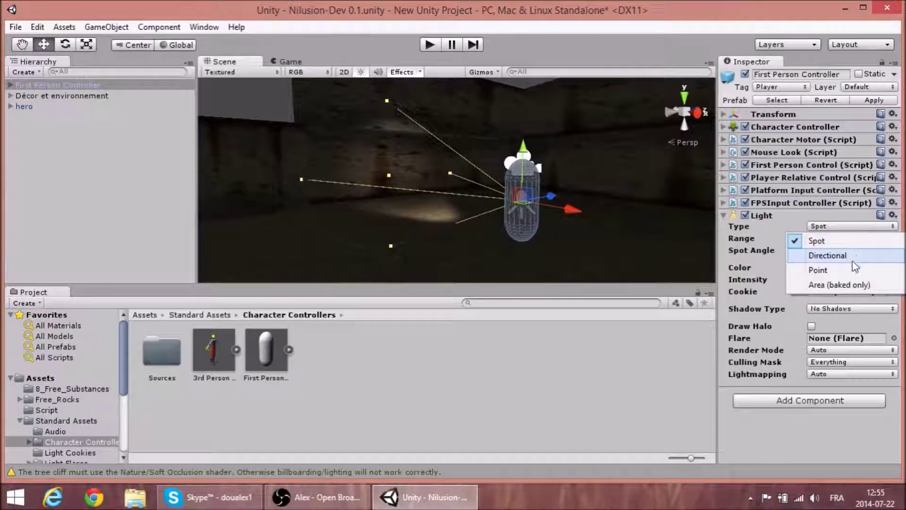
{"action": "left_click", "coordinate": [846, 285]}
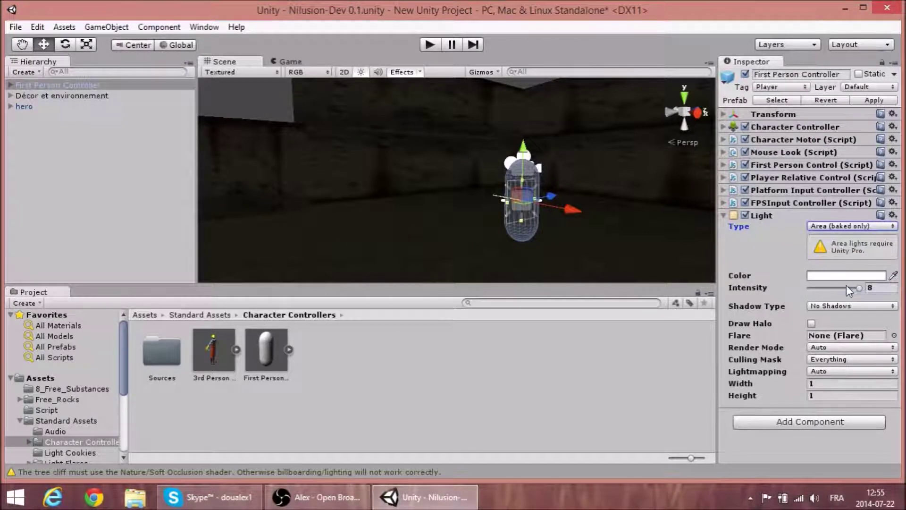
{"action": "left_click", "coordinate": [851, 227]}
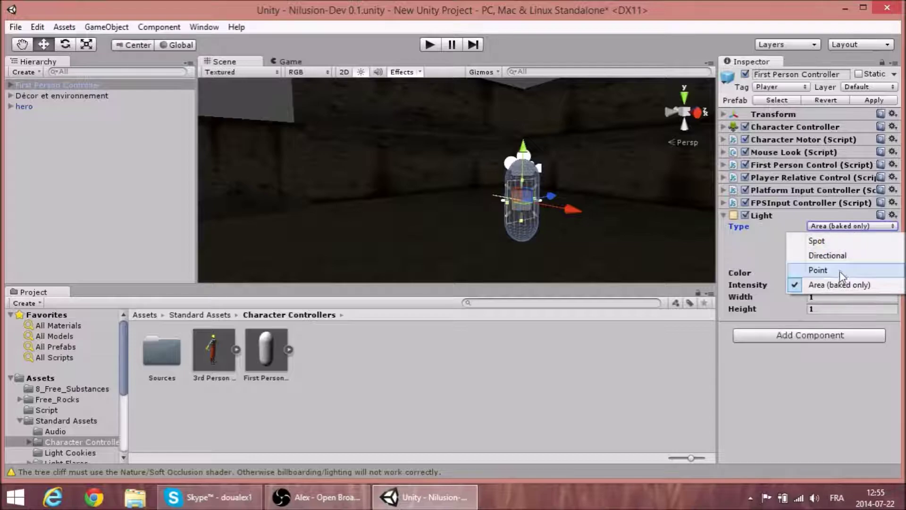
{"action": "key", "text": "Escape"}
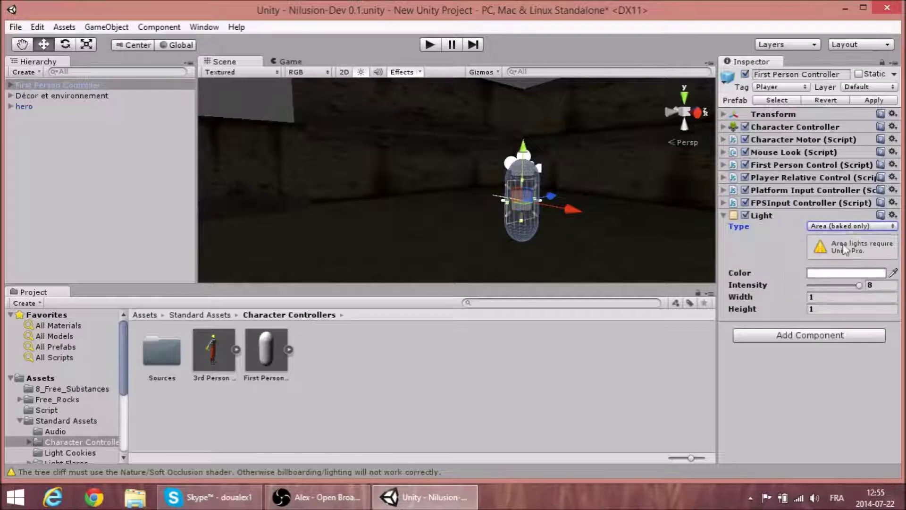
{"action": "left_click", "coordinate": [859, 226]}
{"action": "left_click", "coordinate": [841, 270]}
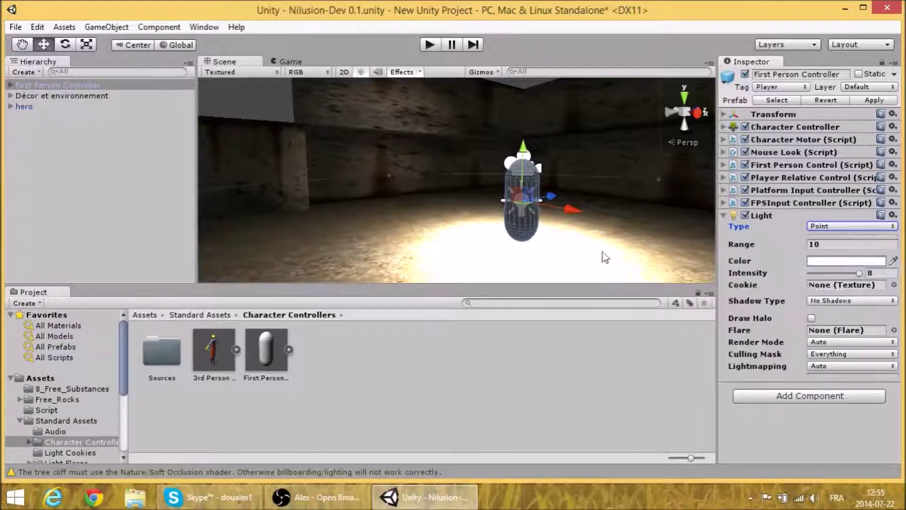
{"action": "mouse_move", "coordinate": [603, 252]}
{"action": "left_mouse_down", "text": "alt"}
{"action": "mouse_move", "coordinate": [638, 242]}
{"action": "mouse_move", "coordinate": [620, 267]}
{"action": "left_mouse_up", "text": "alt"}
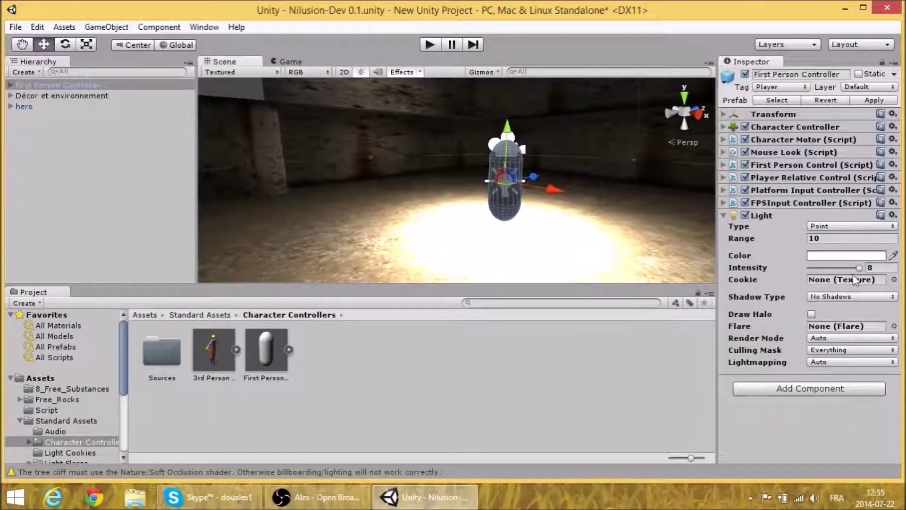
{"action": "left_click", "coordinate": [840, 256]}
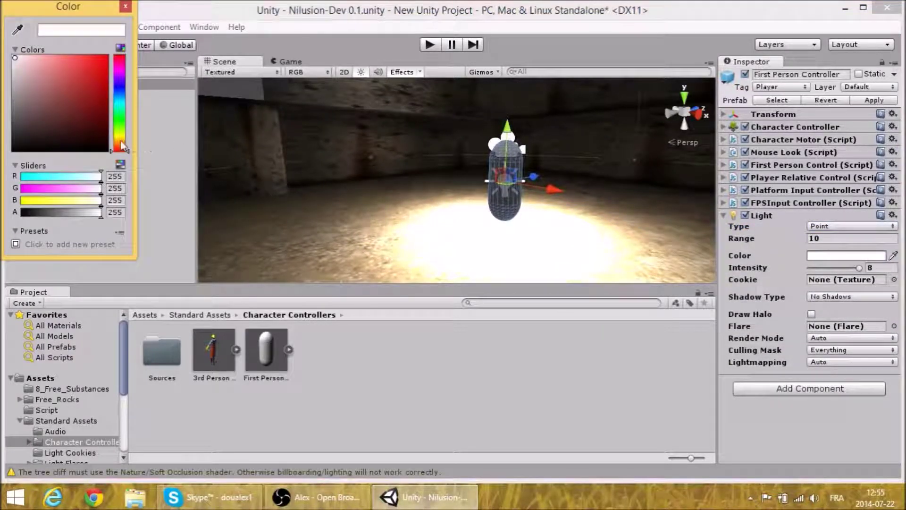
Step: Make the light a saturated orange and lower its intensity to about 1.1
{"action": "left_click_drag", "start_coordinate": [121, 146], "coordinate": [121, 142]}
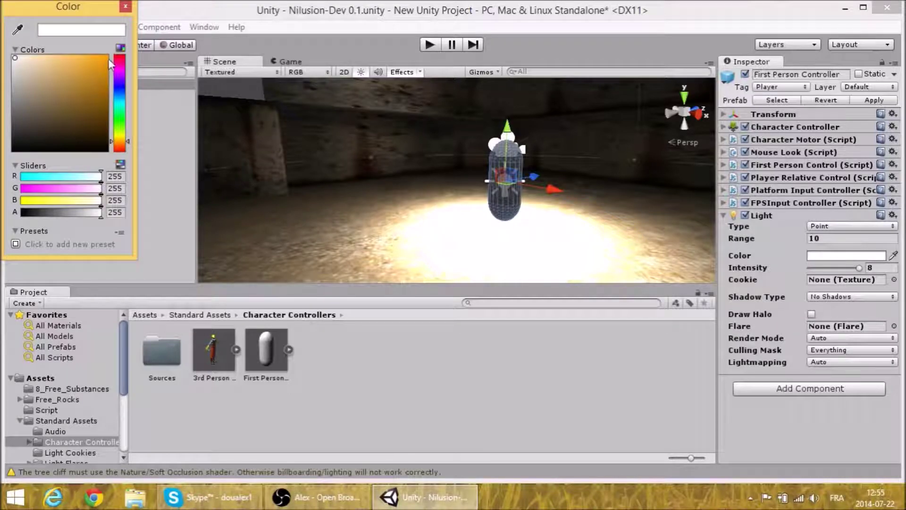
{"action": "left_click_drag", "start_coordinate": [108, 61], "coordinate": [150, 14]}
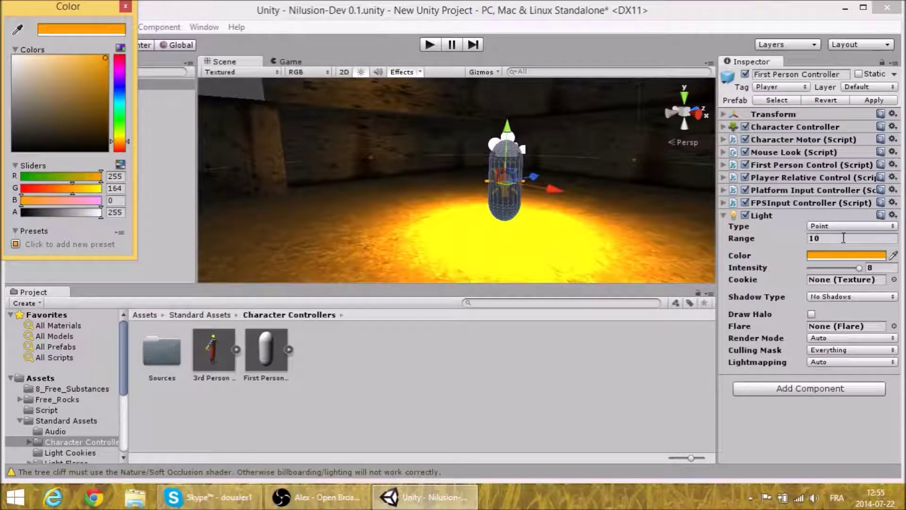
{"action": "left_click_drag", "start_coordinate": [857, 266], "coordinate": [814, 267]}
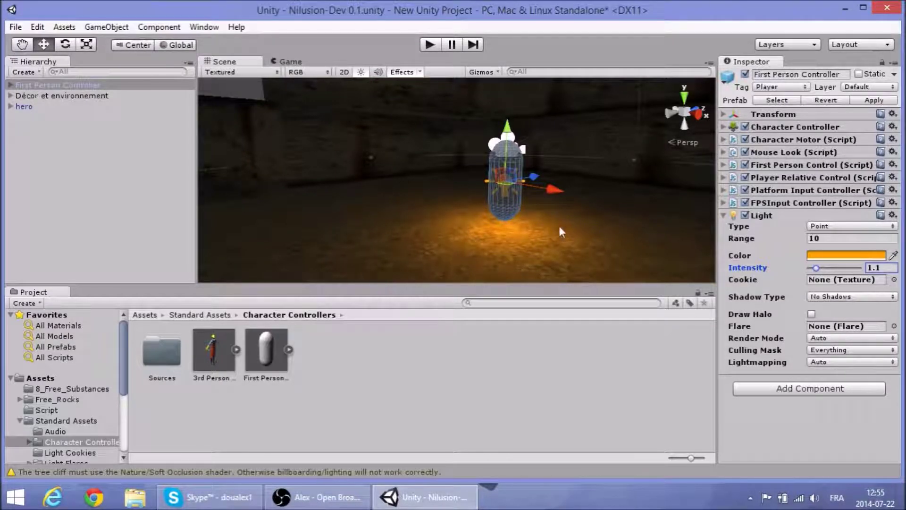
{"action": "right_click_drag", "start_coordinate": [560, 228], "coordinate": [594, 251]}
Step: Fine-tune the light colour to a deeper orange (R255 G111 B0)
{"action": "left_click", "coordinate": [845, 255]}
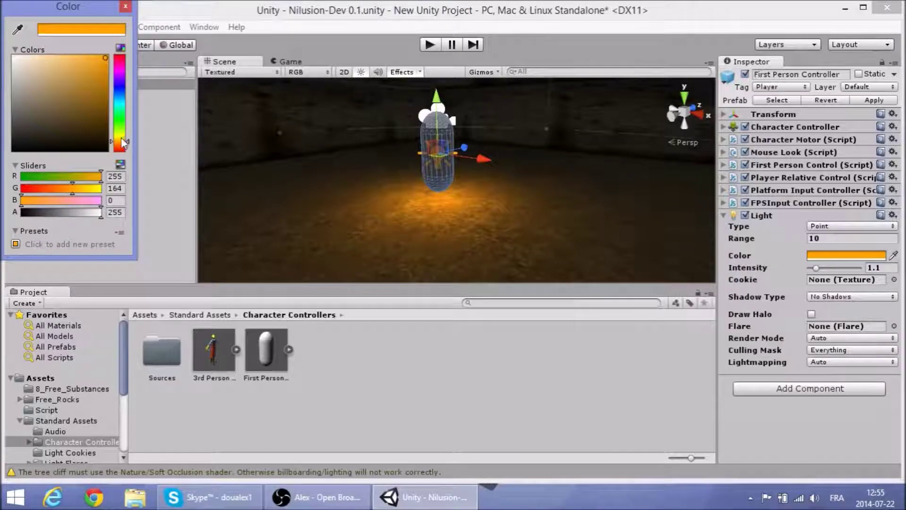
{"action": "left_click_drag", "start_coordinate": [120, 143], "coordinate": [120, 140]}
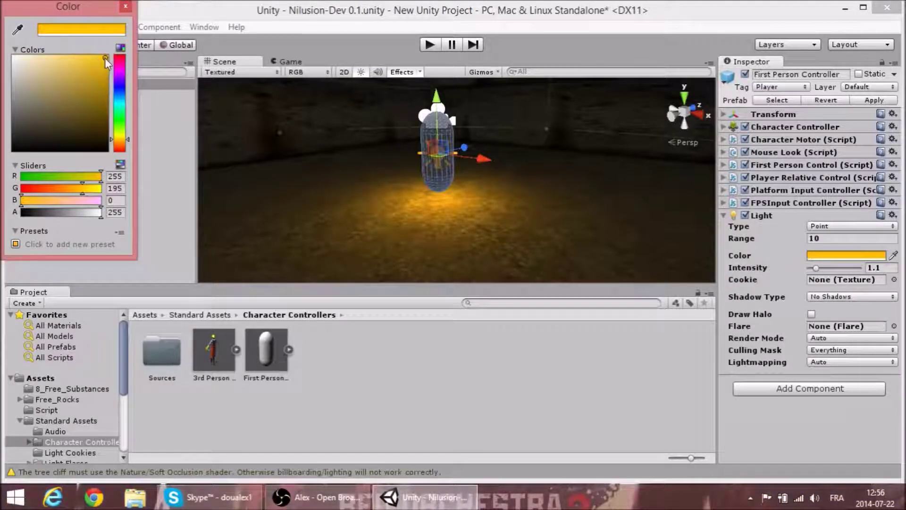
{"action": "left_click", "coordinate": [116, 142]}
{"action": "left_click", "coordinate": [116, 143]}
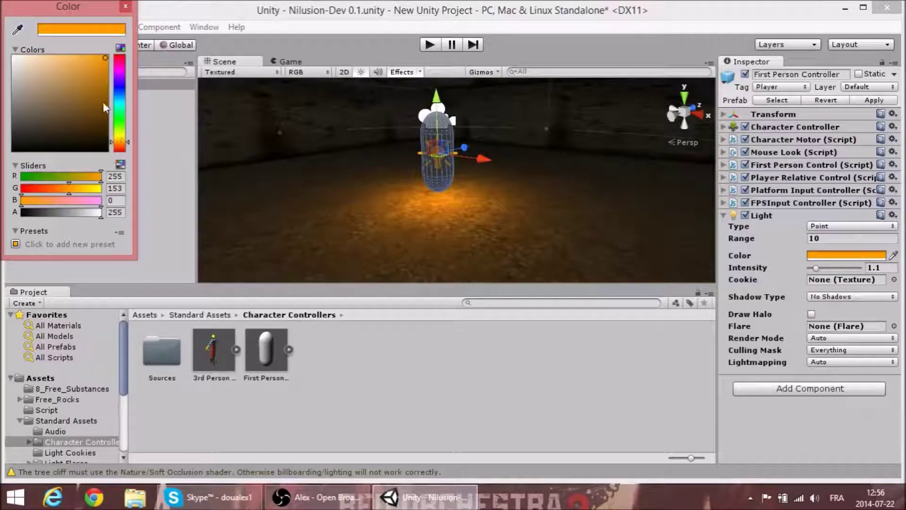
{"action": "left_click", "coordinate": [119, 145]}
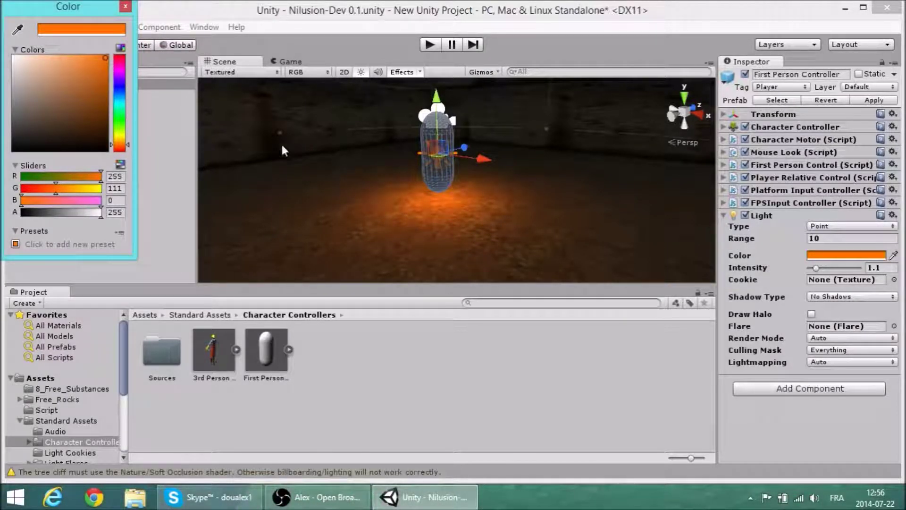
{"action": "left_click", "coordinate": [125, 6]}
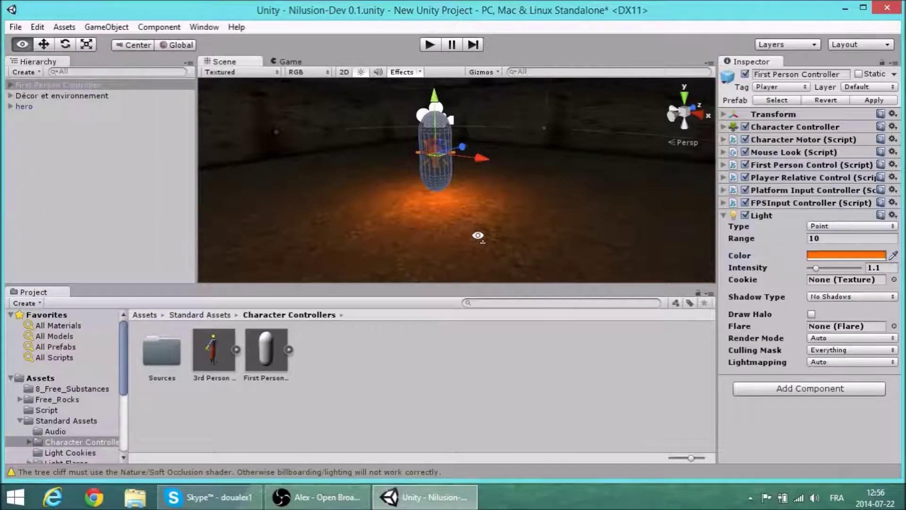
Step: Set the light's Render Mode to Important
{"action": "left_click_drag", "start_coordinate": [479, 236], "coordinate": [633, 228], "text": "alt"}
{"action": "left_click", "coordinate": [838, 351]}
{"action": "left_click", "coordinate": [837, 337]}
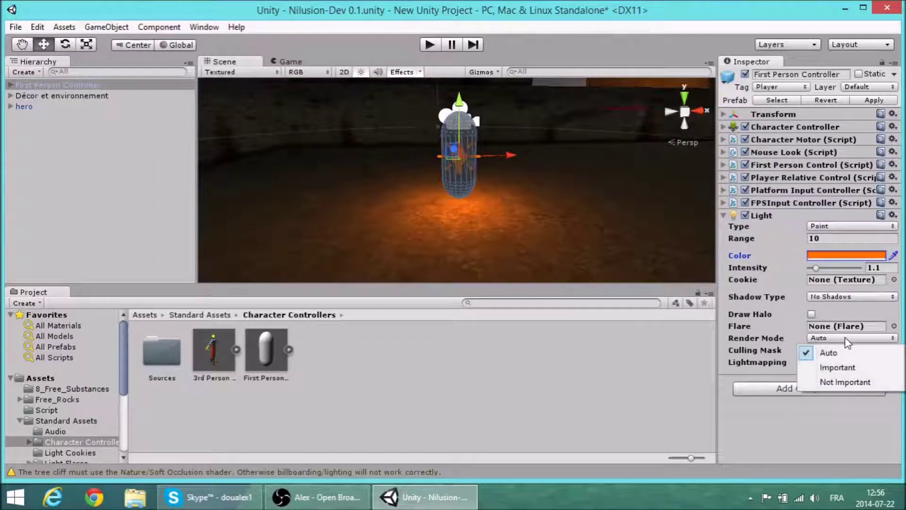
{"action": "left_click", "coordinate": [840, 367]}
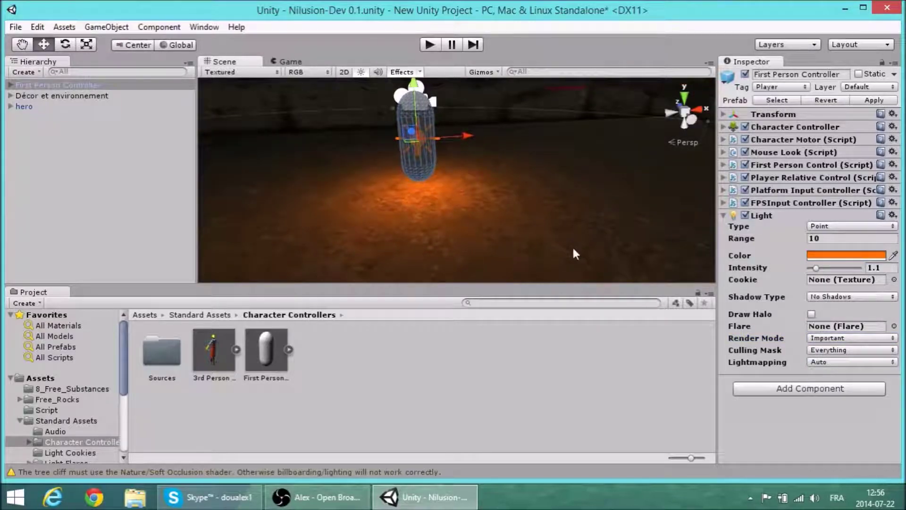
{"action": "left_click_drag", "start_coordinate": [572, 245], "coordinate": [481, 197], "text": "alt"}
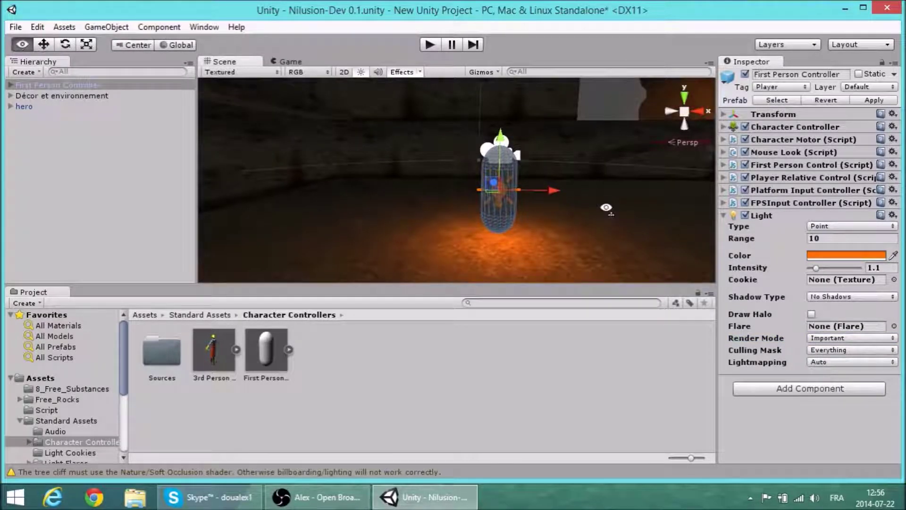
{"action": "mouse_move", "coordinate": [607, 208]}
{"action": "left_mouse_down", "text": "alt"}
{"action": "mouse_move", "coordinate": [508, 204]}
{"action": "mouse_move", "coordinate": [484, 215]}
{"action": "mouse_move", "coordinate": [500, 213]}
{"action": "left_mouse_up", "text": "alt"}
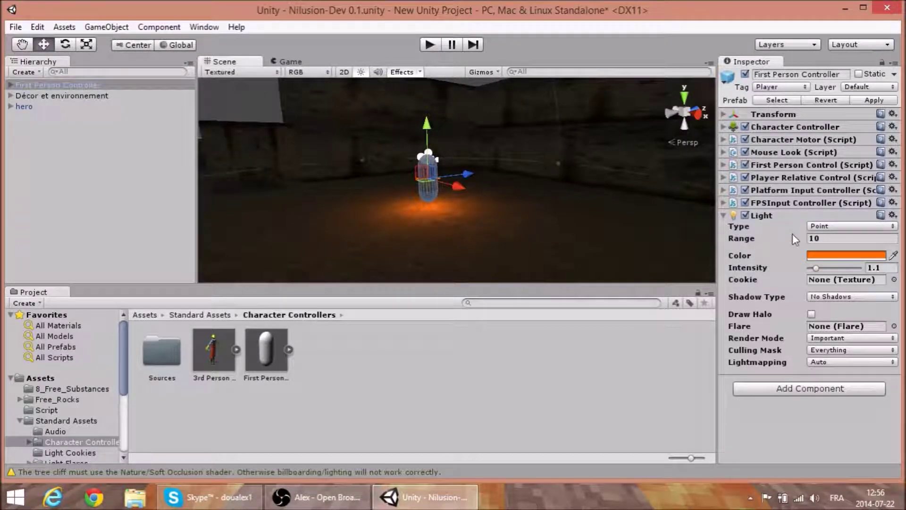
Step: Edit the point light's Range field, trying values like 50 and 99 before clearing it
{"action": "left_click", "coordinate": [833, 238]}
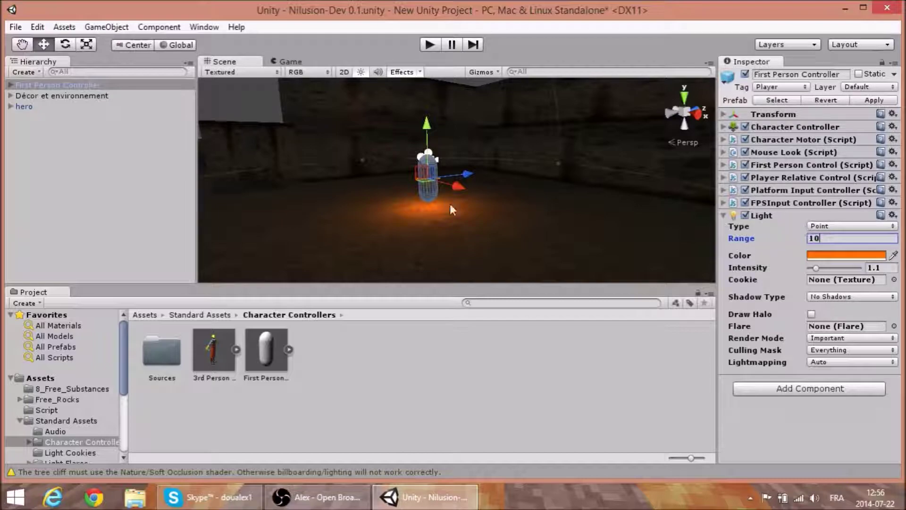
{"action": "left_click_drag", "start_coordinate": [472, 221], "coordinate": [475, 228], "text": "alt"}
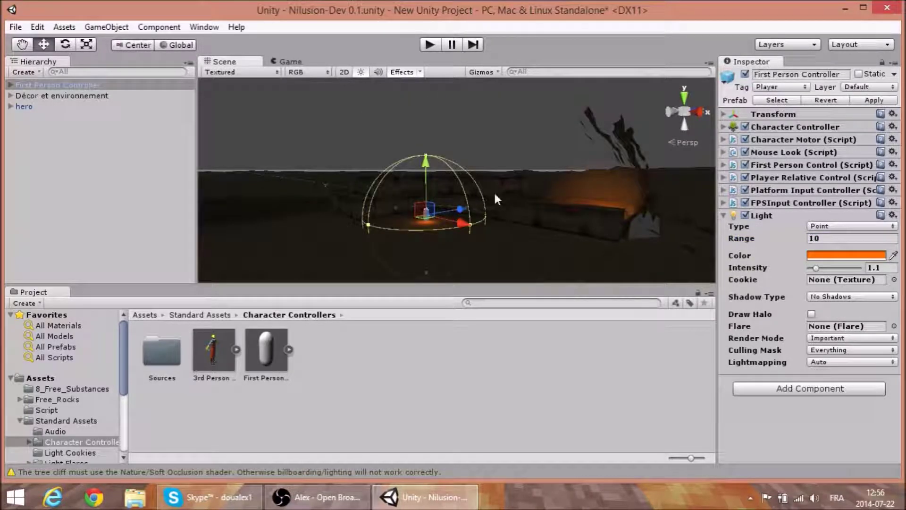
{"action": "scroll", "coordinate": [475, 227], "scroll_direction": "up", "scroll_amount": 5}
{"action": "left_click", "coordinate": [853, 238]}
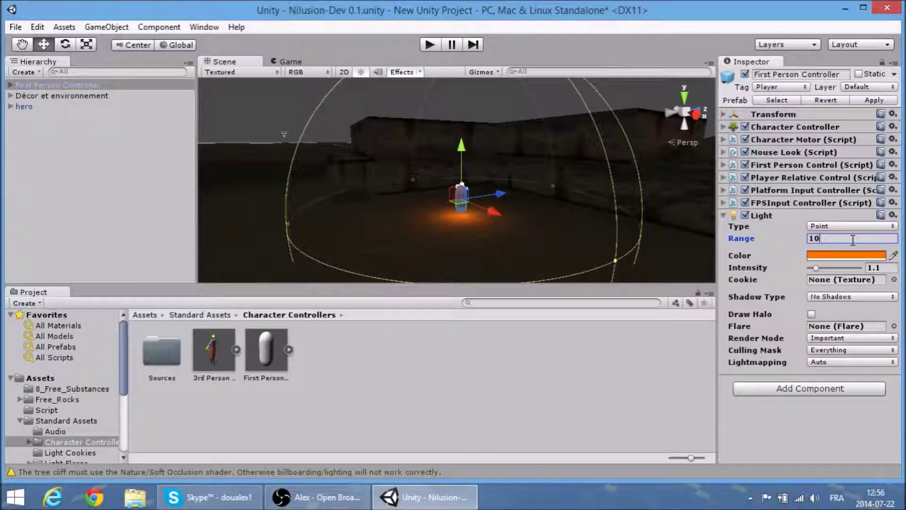
{"action": "type", "text": "000"}
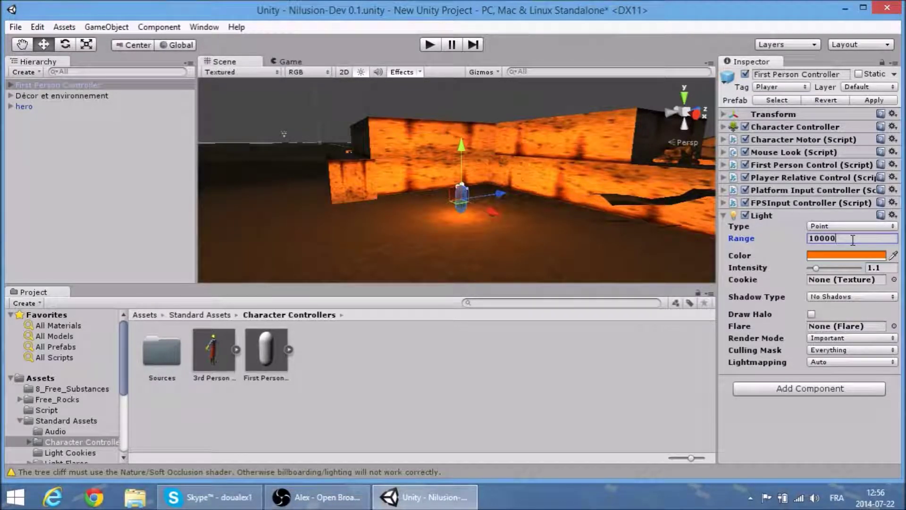
{"action": "key", "text": "BackSpace"}
{"action": "key", "text": "BackSpace"}
{"action": "key", "text": "BackSpace"}
{"action": "key", "text": "BackSpace"}
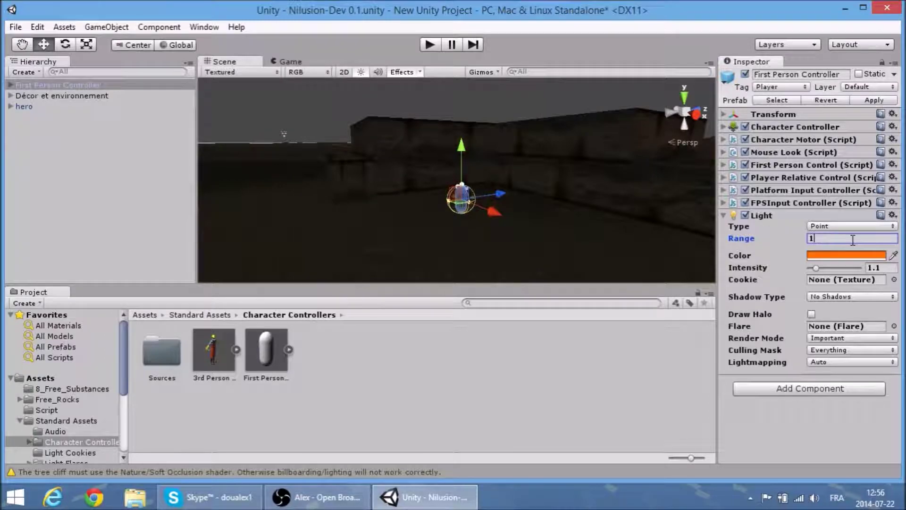
{"action": "type", "text": "00"}
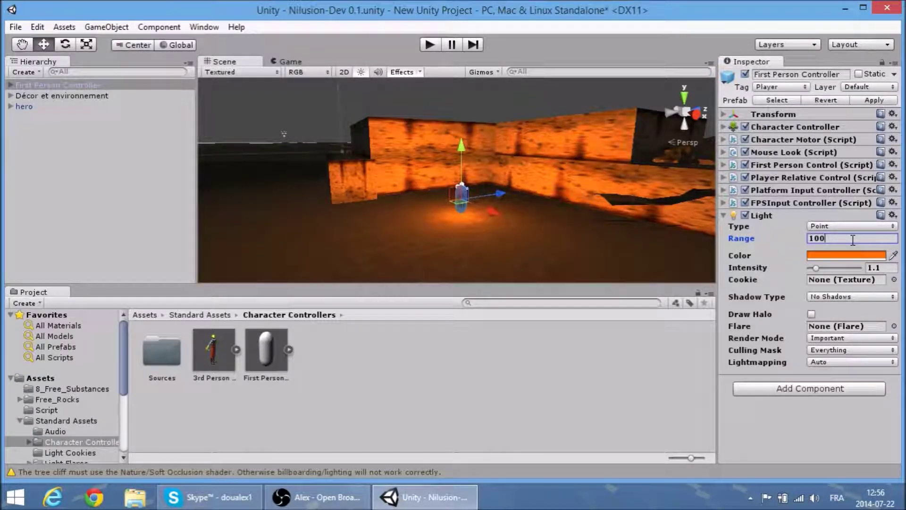
{"action": "key", "text": "BackSpace"}
{"action": "key", "text": "BackSpace"}
{"action": "type", "text": "5"}
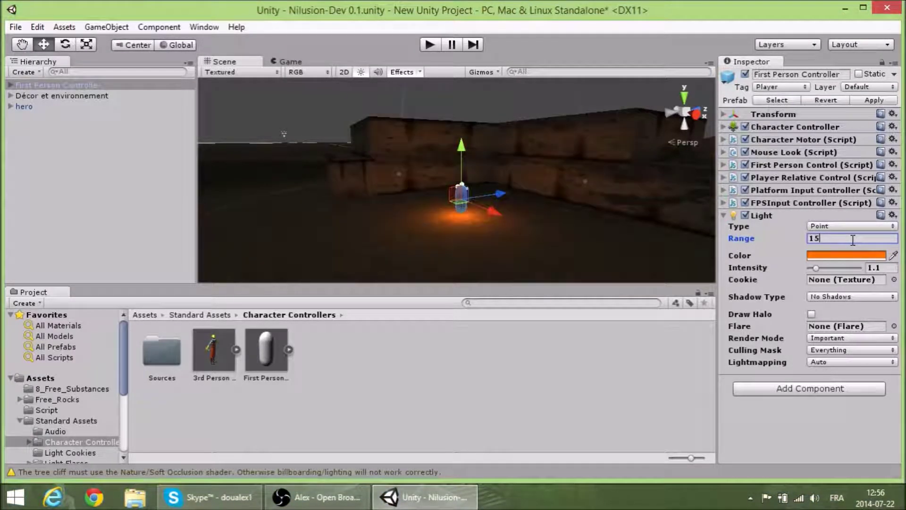
{"action": "type", "text": "0"}
{"action": "key", "text": "BackSpace"}
{"action": "key", "text": "BackSpace"}
{"action": "type", "text": "0"}
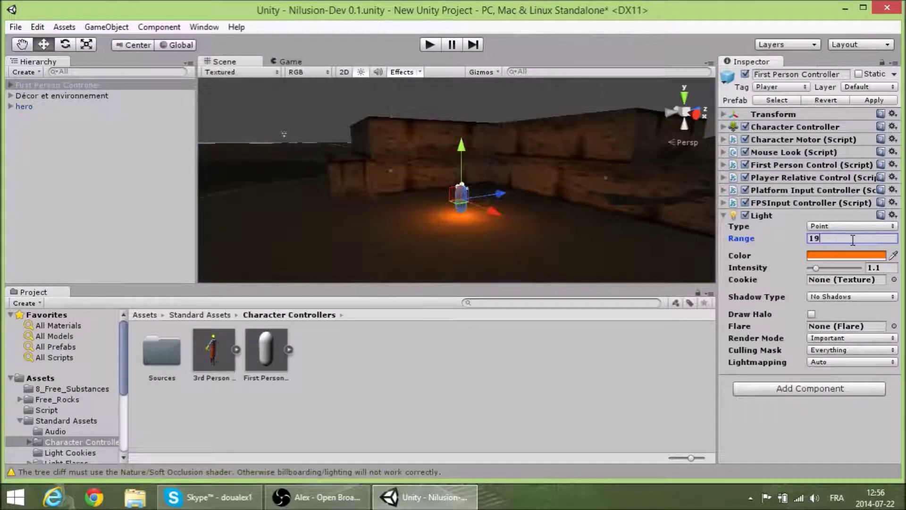
{"action": "key", "text": "BackSpace"}
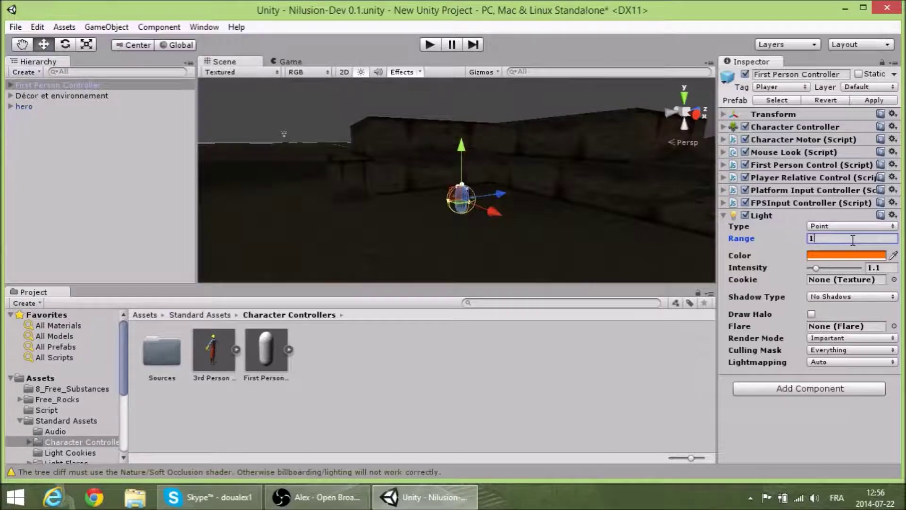
{"action": "key", "text": "BackSpace"}
{"action": "type", "text": "99"}
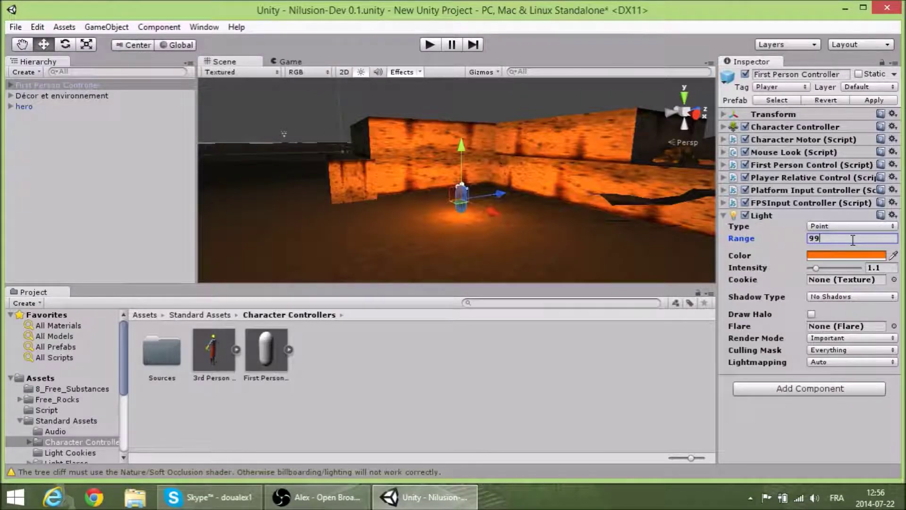
{"action": "key", "text": "BackSpace"}
{"action": "key", "text": "BackSpace"}
{"action": "type", "text": "50"}
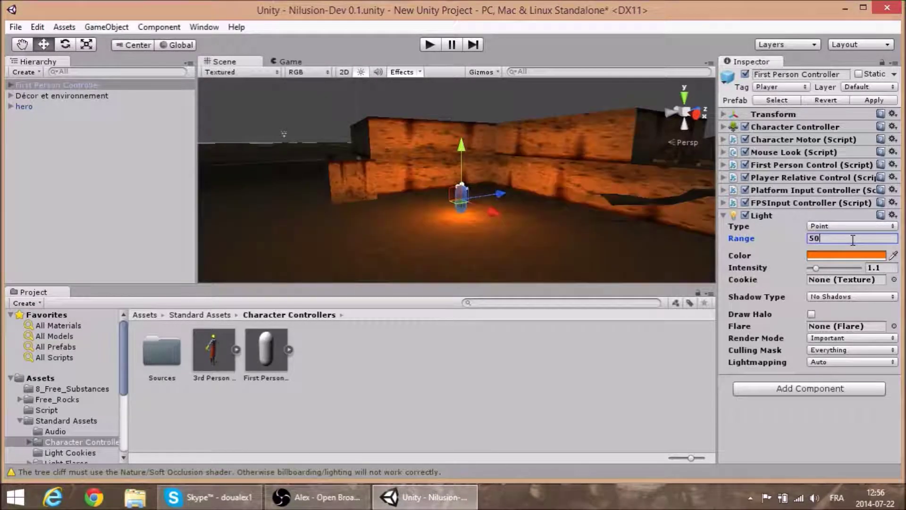
{"action": "key", "text": "BackSpace"}
{"action": "key", "text": "BackSpace"}
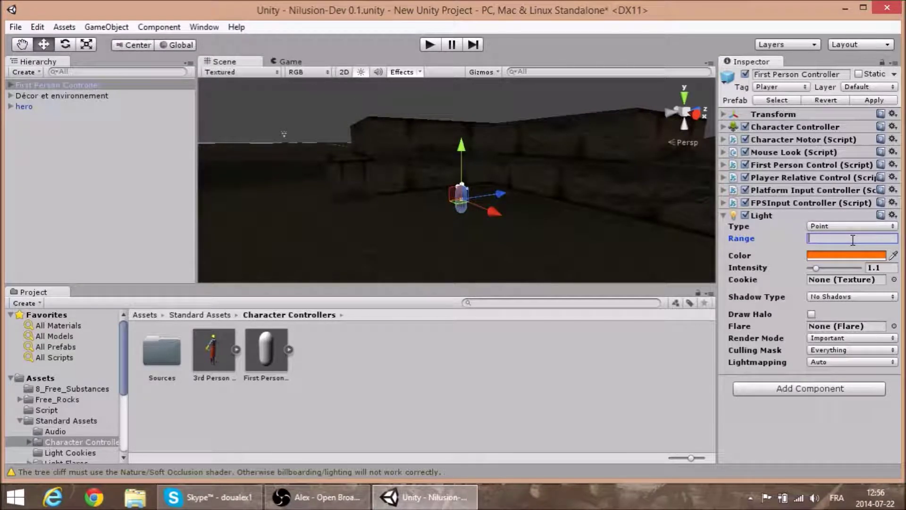
Step: Enter a light range of 10 and switch Shadow Type from Hard to Soft Shadows
{"action": "type", "text": "10"}
{"action": "left_click_drag", "start_coordinate": [629, 244], "coordinate": [551, 223], "text": "alt"}
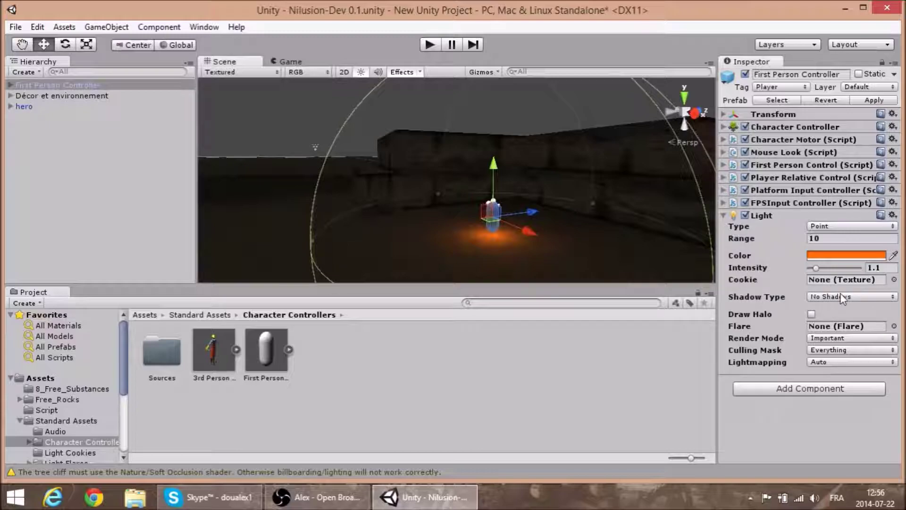
{"action": "left_click", "coordinate": [849, 296]}
{"action": "left_click", "coordinate": [845, 326]}
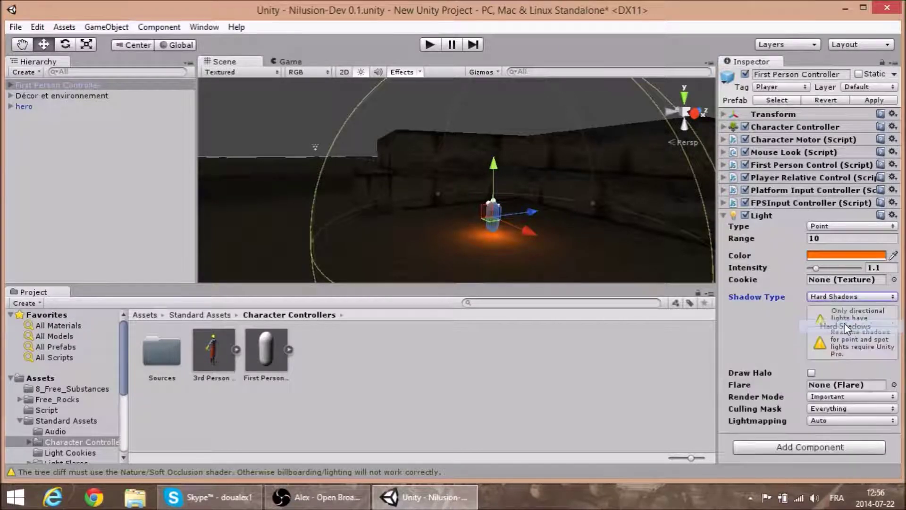
{"action": "left_click", "coordinate": [855, 300]}
{"action": "left_click", "coordinate": [851, 343]}
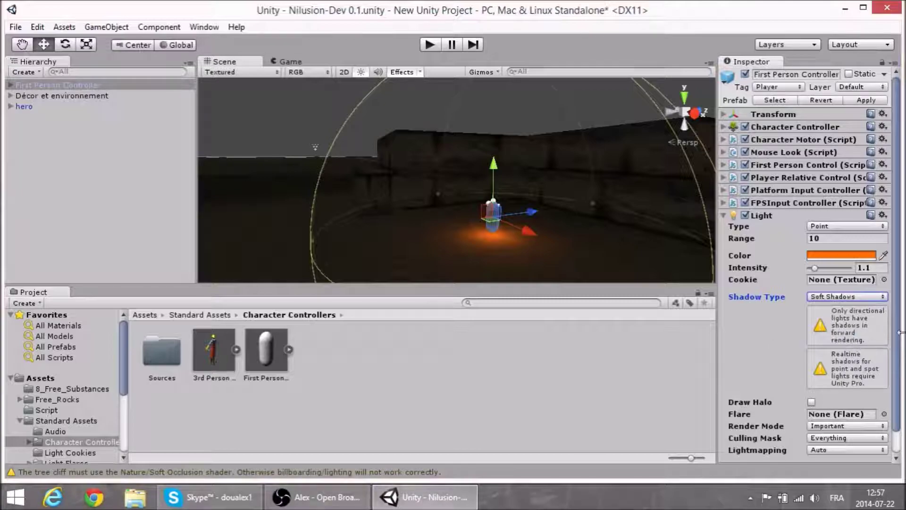
Step: Check the Lightmapping and Culling Mask options without changes, then deselect the controller
{"action": "scroll", "coordinate": [897, 349], "scroll_direction": "down", "scroll_amount": 2}
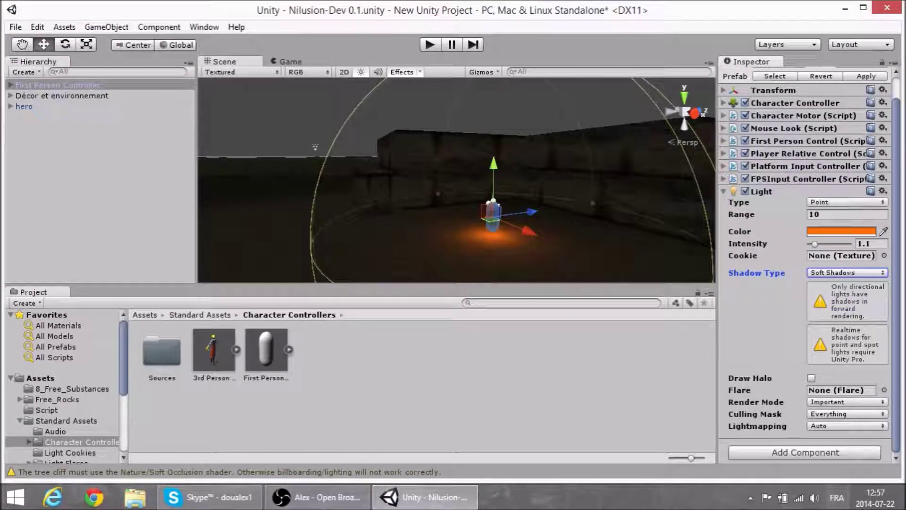
{"action": "left_click", "coordinate": [868, 426]}
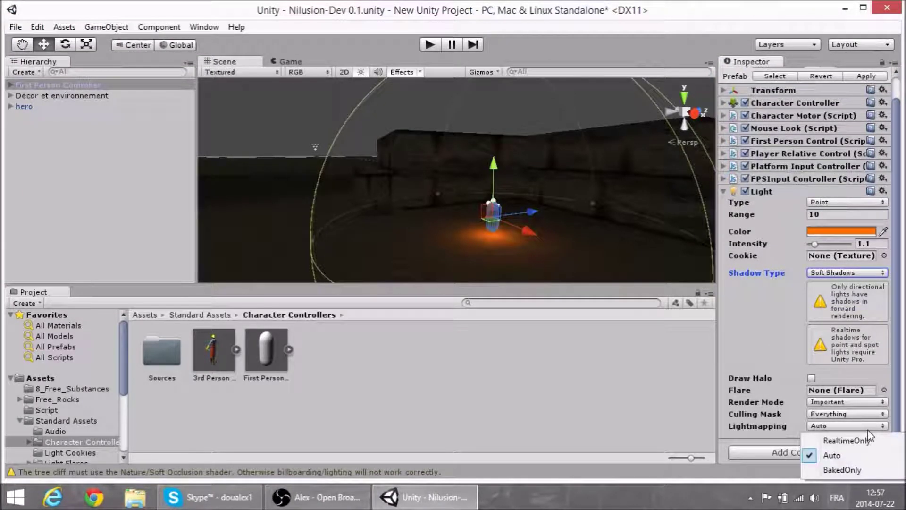
{"action": "left_click", "coordinate": [848, 415]}
{"action": "left_click", "coordinate": [848, 414]}
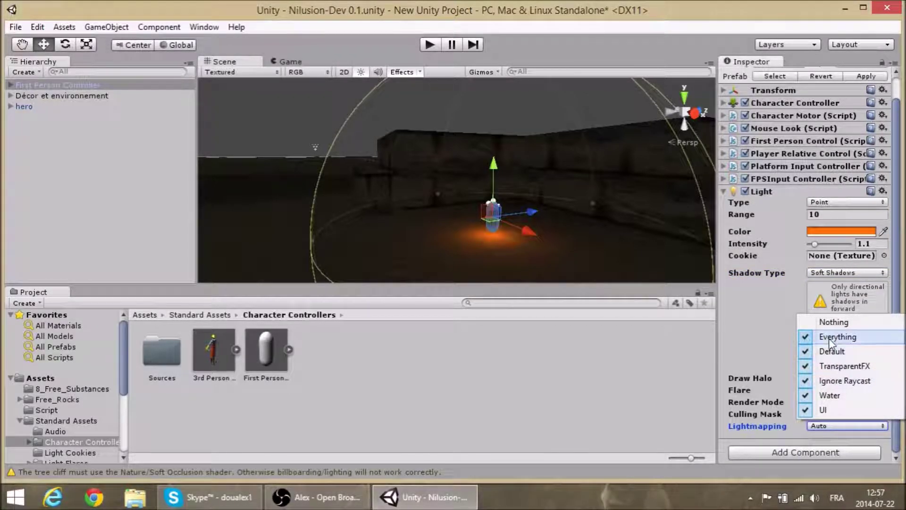
{"action": "left_click", "coordinate": [898, 446]}
{"action": "scroll", "coordinate": [904, 308], "scroll_direction": "up", "scroll_amount": 1}
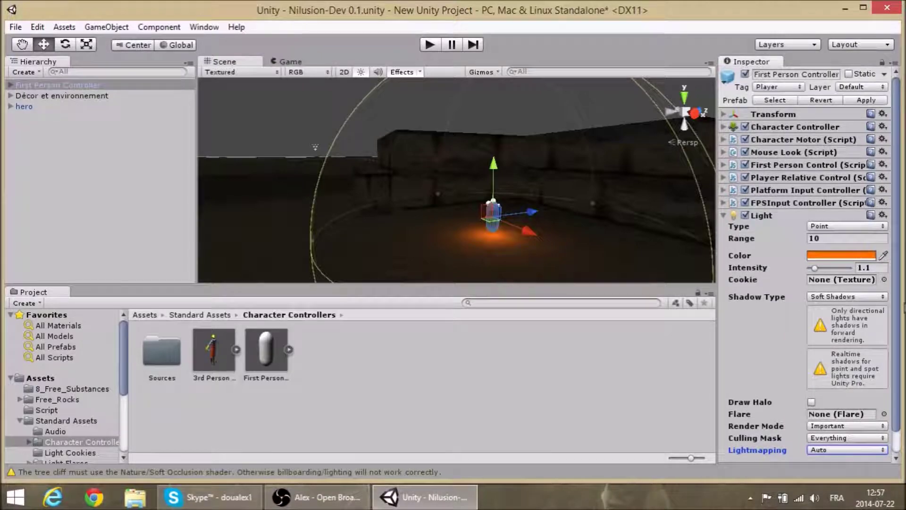
{"action": "left_click", "coordinate": [712, 354]}
{"action": "left_click_drag", "start_coordinate": [505, 237], "coordinate": [634, 245], "text": "alt"}
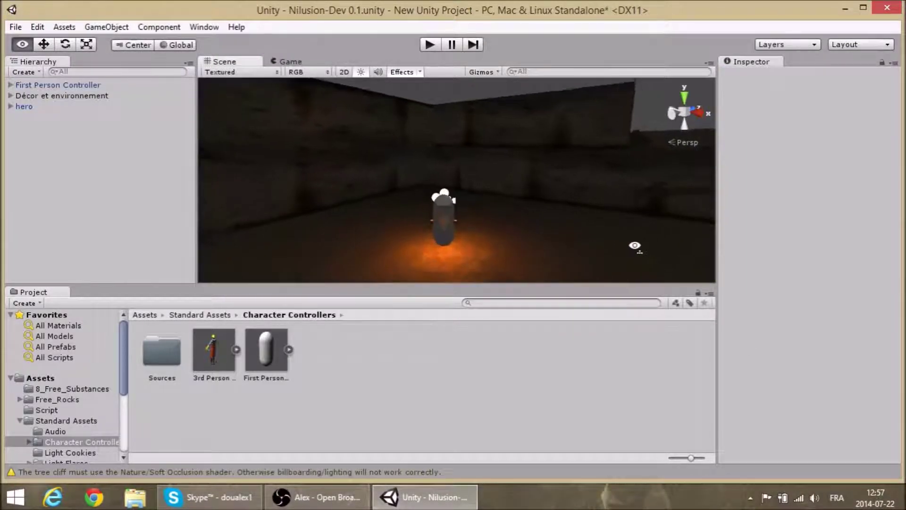
Step: Select the First Person Controller, orbit around it in the cave, and frame it close up with F
{"action": "left_click", "coordinate": [452, 228]}
{"action": "left_click_drag", "start_coordinate": [471, 208], "coordinate": [525, 168]}
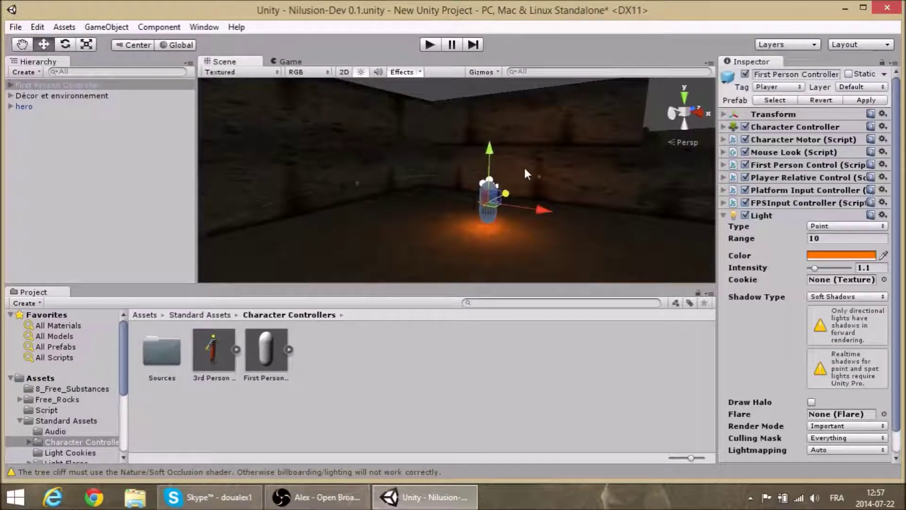
{"action": "mouse_move", "coordinate": [551, 236]}
{"action": "left_mouse_down", "text": "alt"}
{"action": "mouse_move", "coordinate": [422, 215]}
{"action": "mouse_move", "coordinate": [365, 228]}
{"action": "mouse_move", "coordinate": [674, 267]}
{"action": "mouse_move", "coordinate": [475, 237]}
{"action": "mouse_move", "coordinate": [478, 245]}
{"action": "left_mouse_up", "text": "alt"}
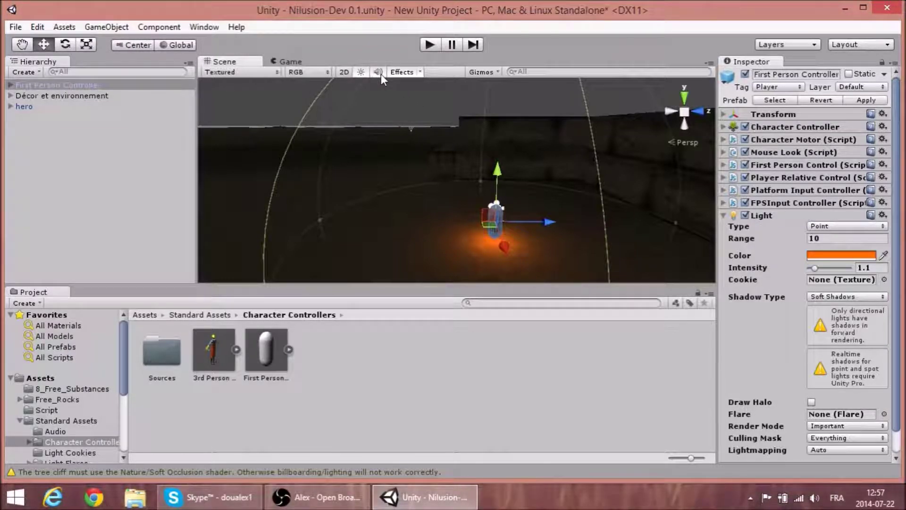
{"action": "mouse_move", "coordinate": [387, 104]}
{"action": "left_mouse_down", "text": "alt"}
{"action": "mouse_move", "coordinate": [862, 161]}
{"action": "mouse_move", "coordinate": [433, 159]}
{"action": "mouse_move", "coordinate": [751, 156]}
{"action": "mouse_move", "coordinate": [692, 138]}
{"action": "left_mouse_up", "text": "alt"}
{"action": "key", "text": "f"}
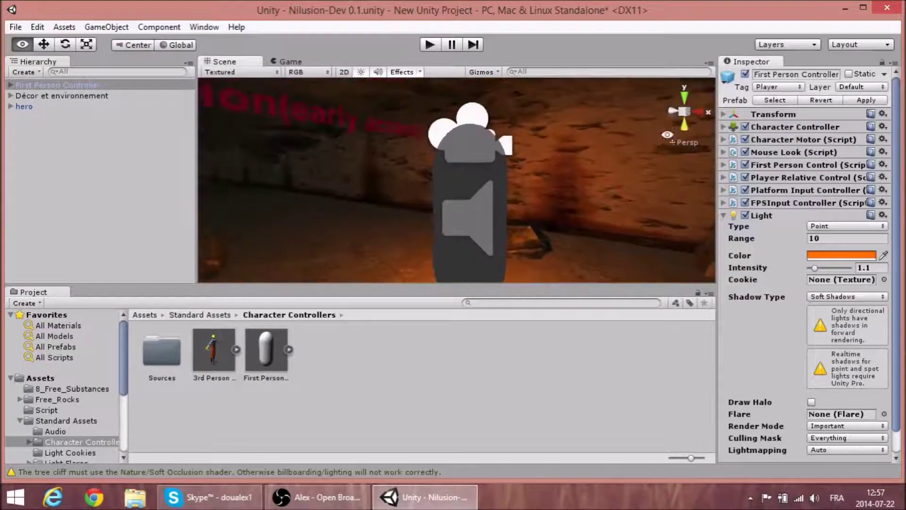
Step: Collapse the hero's Light settings, then reselect the First Person Controller and open Add Component
{"action": "left_click", "coordinate": [493, 201]}
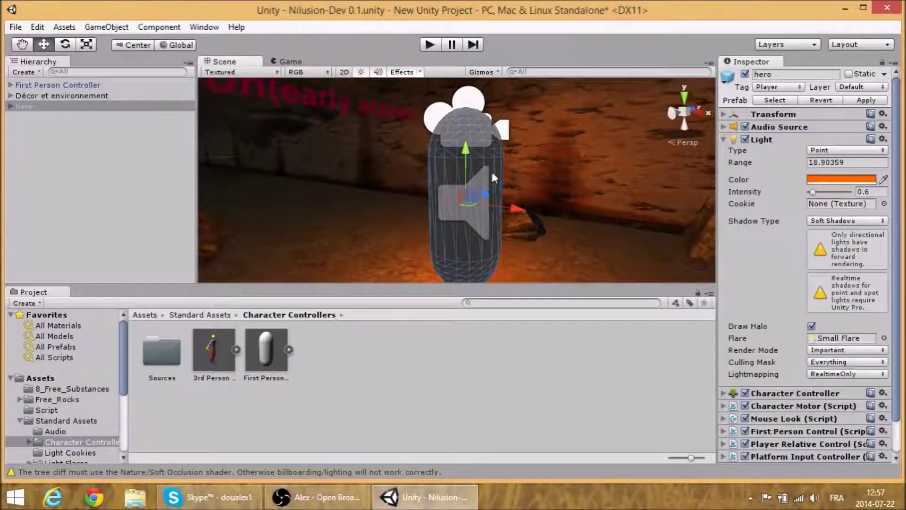
{"action": "left_click", "coordinate": [724, 140]}
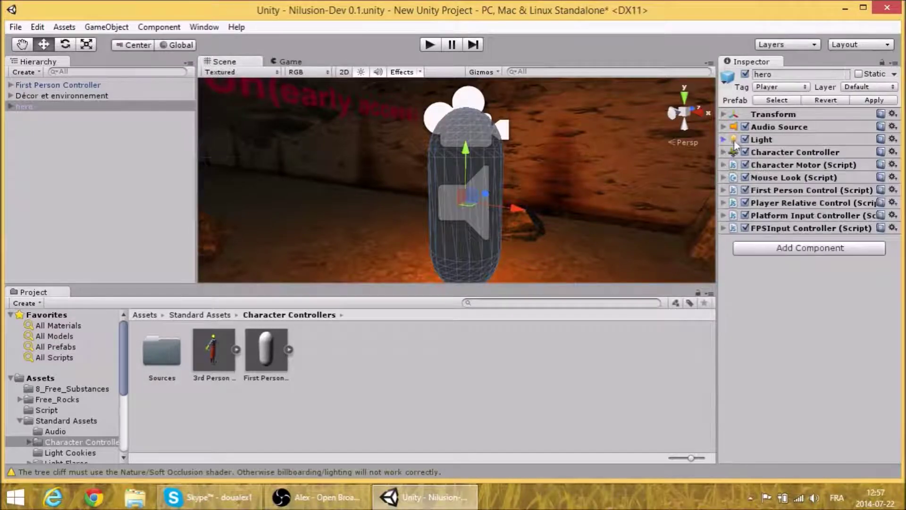
{"action": "mouse_move", "coordinate": [632, 160]}
{"action": "right_mouse_down"}
{"action": "mouse_move", "coordinate": [216, 104]}
{"action": "mouse_move", "coordinate": [393, 123]}
{"action": "right_mouse_up"}
{"action": "key", "text": "f"}
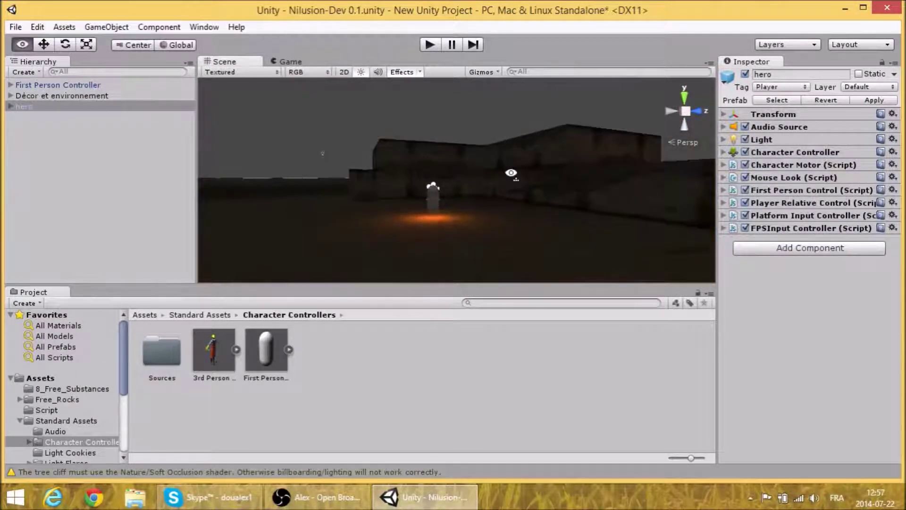
{"action": "left_click", "coordinate": [479, 192]}
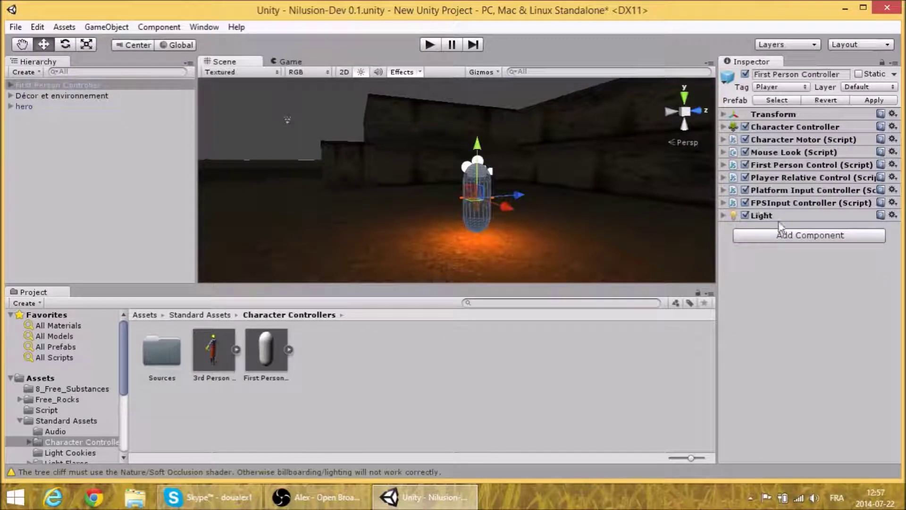
{"action": "left_click", "coordinate": [787, 236]}
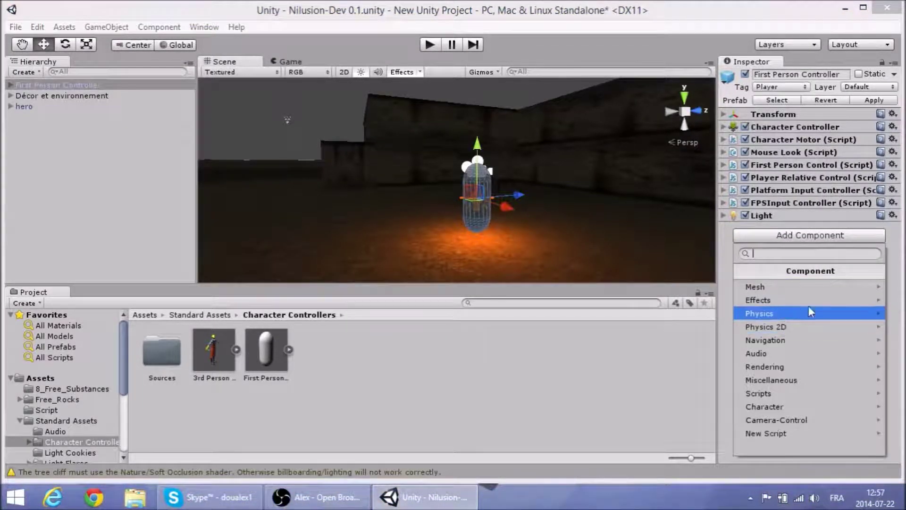
Step: Add an Audio Source component from the Audio category to the First Person Controller
{"action": "left_click", "coordinate": [811, 367]}
{"action": "left_click", "coordinate": [784, 271]}
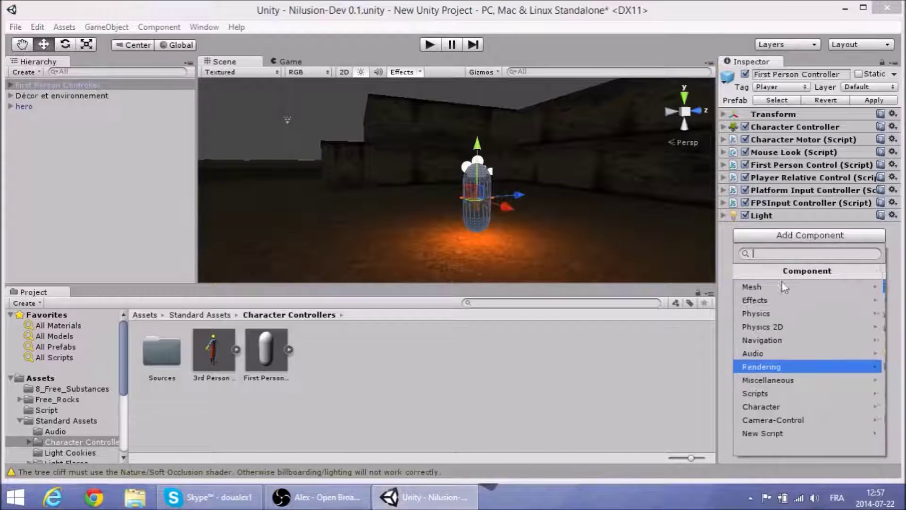
{"action": "left_click", "coordinate": [770, 353]}
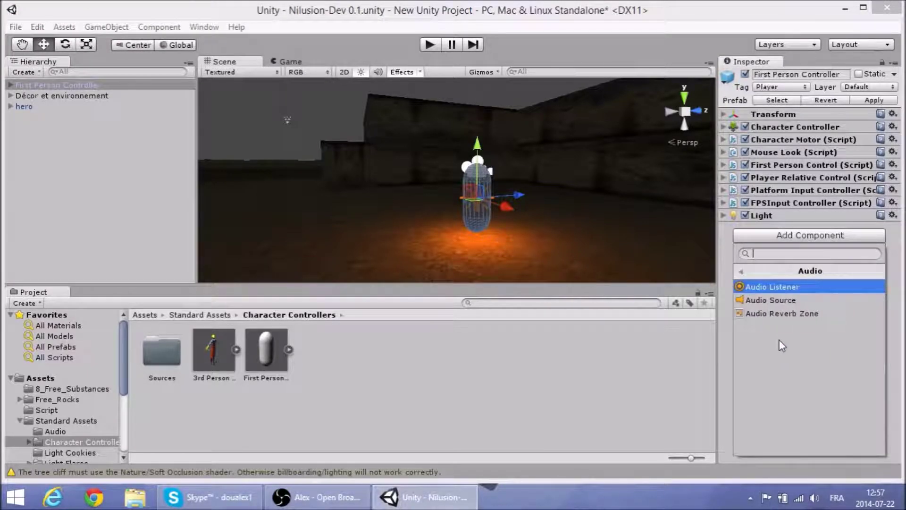
{"action": "left_click", "coordinate": [784, 301]}
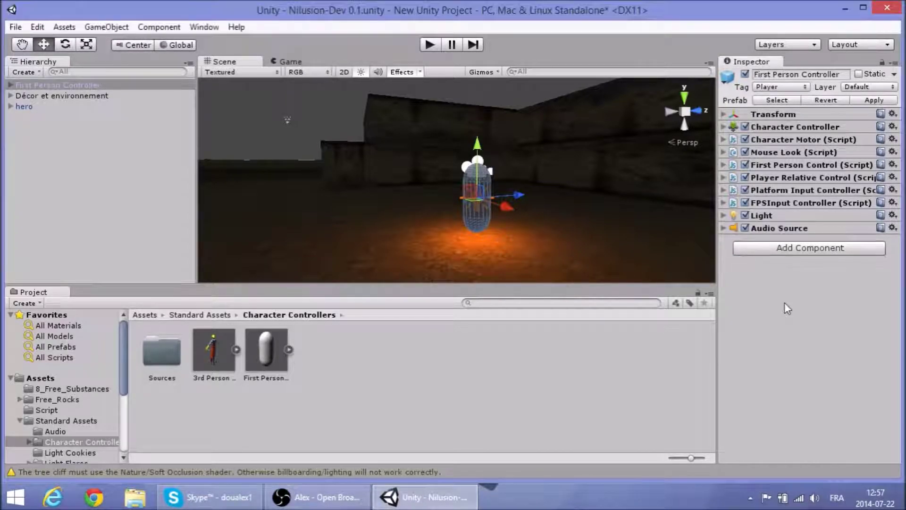
Step: Expand the Audio Source, enable Loop, and bring up the Audio Clip picker
{"action": "left_click", "coordinate": [724, 229]}
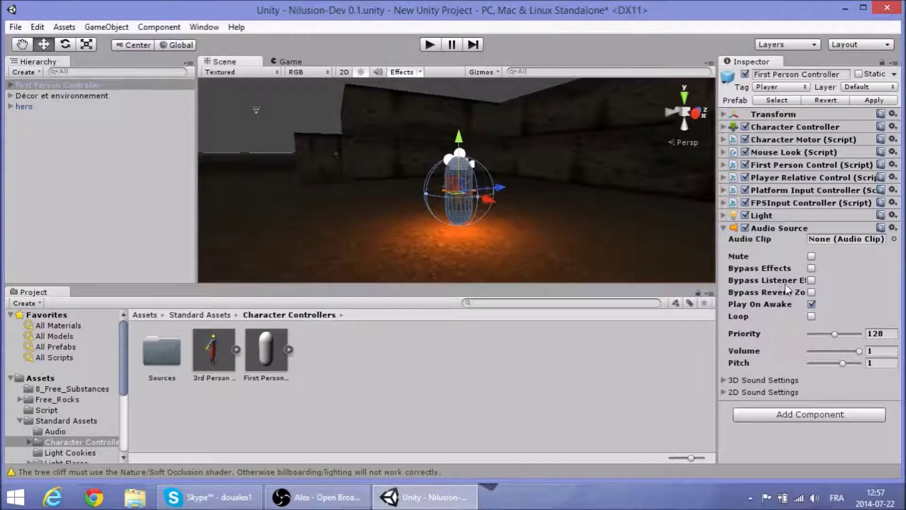
{"action": "left_click", "coordinate": [811, 316]}
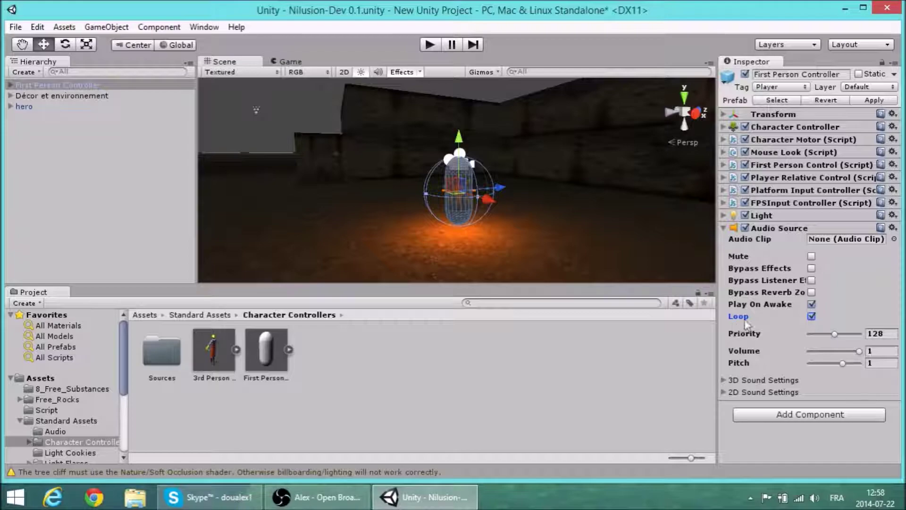
{"action": "left_click", "coordinate": [895, 239]}
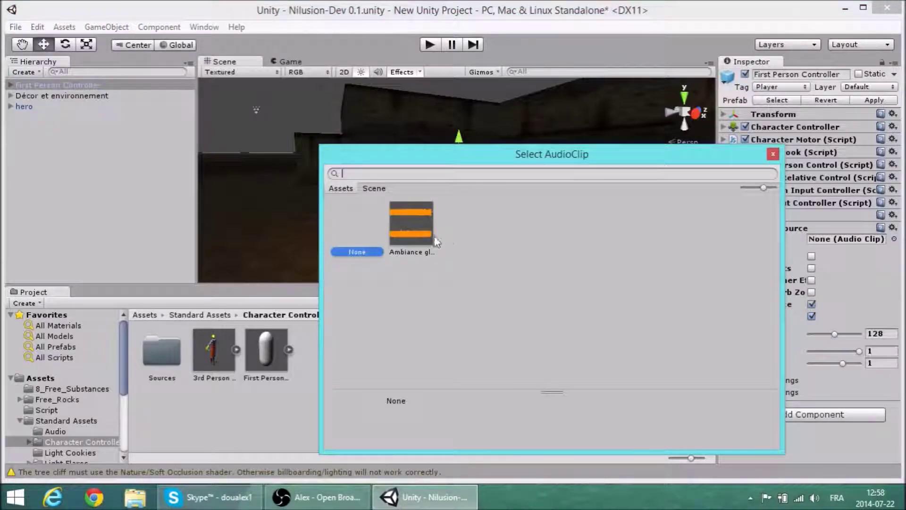
Step: Assign the Ambiance clip to the Audio Source and expand its 3D Sound Settings
{"action": "double_click", "coordinate": [418, 230]}
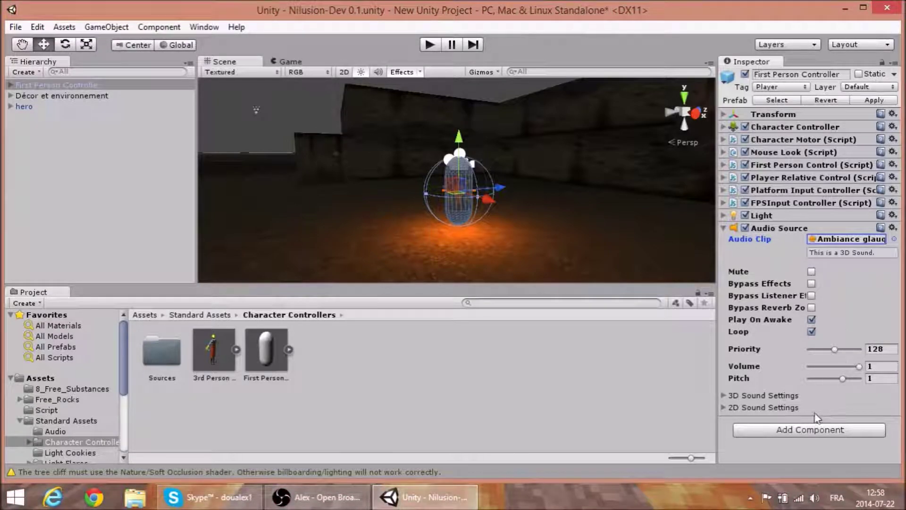
{"action": "left_click", "coordinate": [728, 395]}
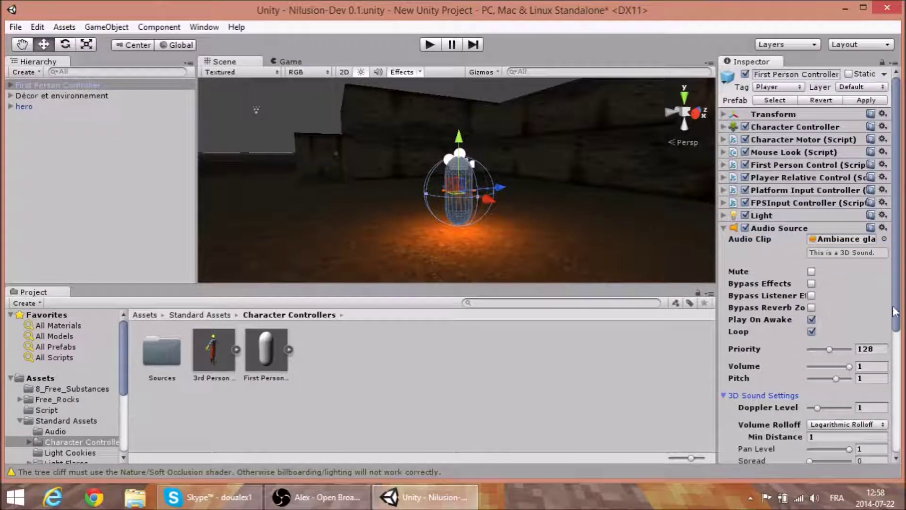
{"action": "left_click_drag", "start_coordinate": [893, 310], "coordinate": [903, 444]}
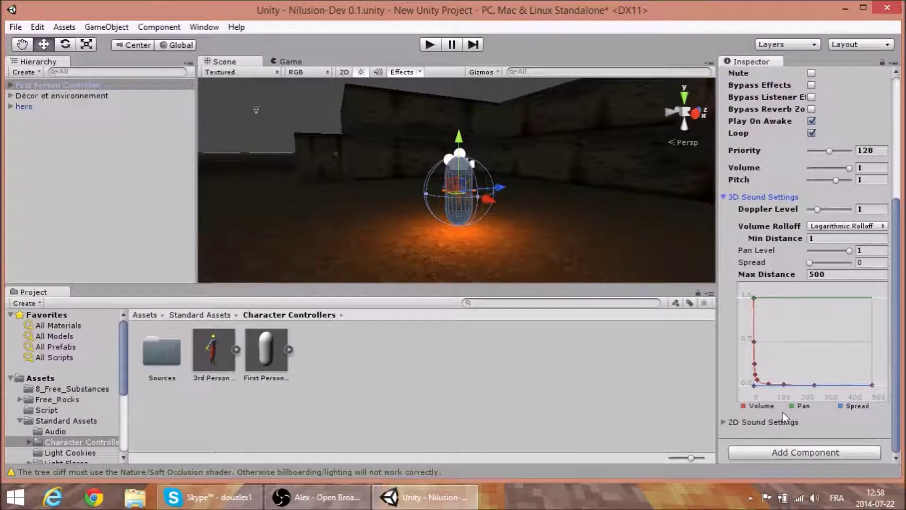
Step: Switch the Audio Source to Linear Rolloff and set Min Distance to 0
{"action": "left_click", "coordinate": [840, 226]}
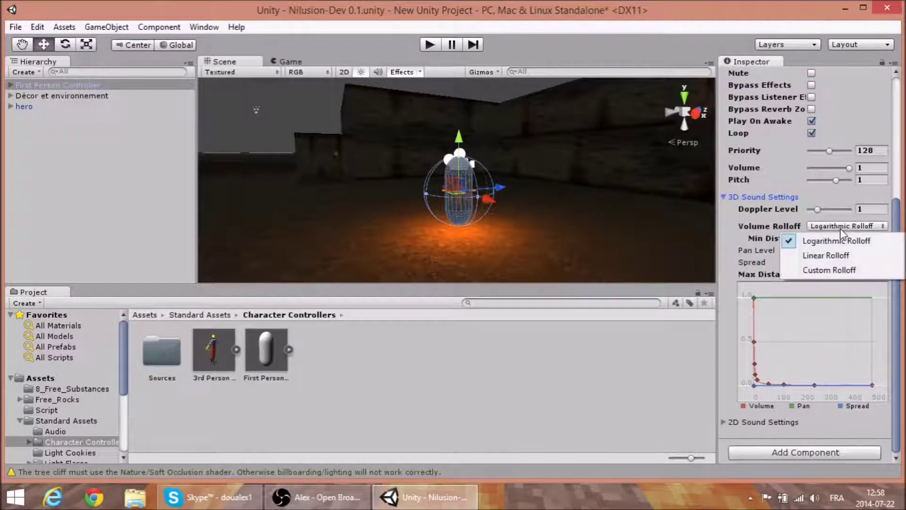
{"action": "left_click", "coordinate": [823, 254]}
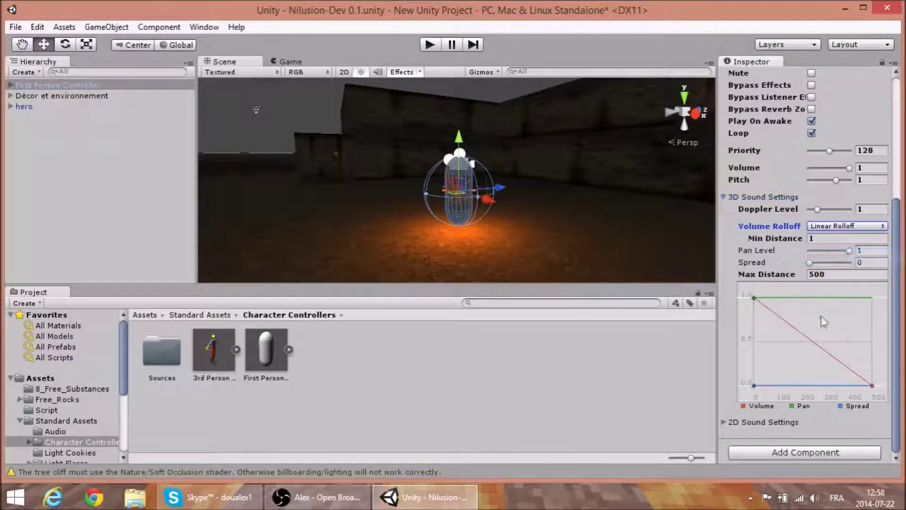
{"action": "left_click", "coordinate": [837, 238]}
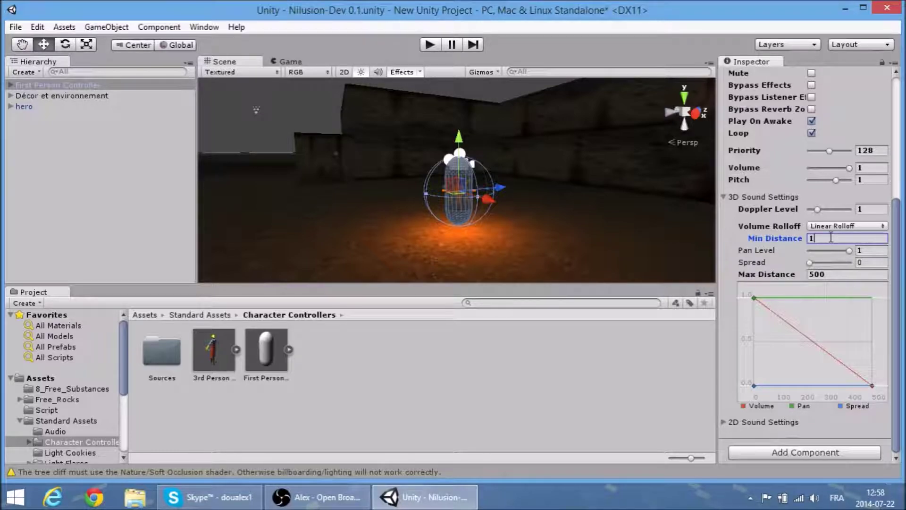
{"action": "key", "text": "BackSpace"}
{"action": "type", "text": "0"}
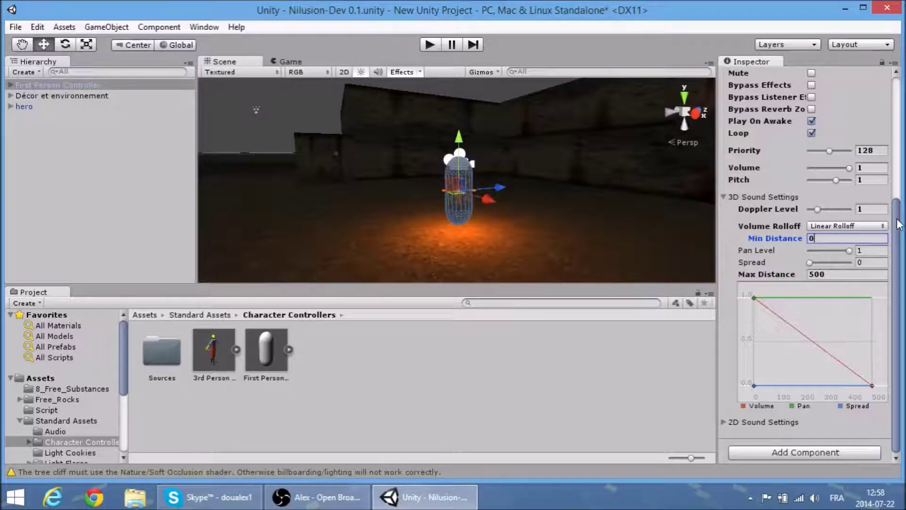
Step: Set Max Distance to its 1000000 maximum after undoing an initial 100000 entry
{"action": "left_click", "coordinate": [856, 276]}
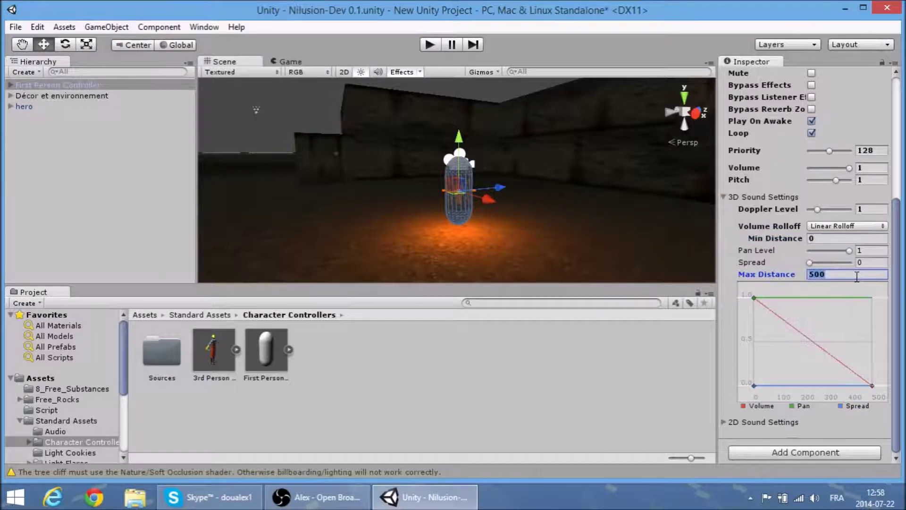
{"action": "type", "text": "1000000"}
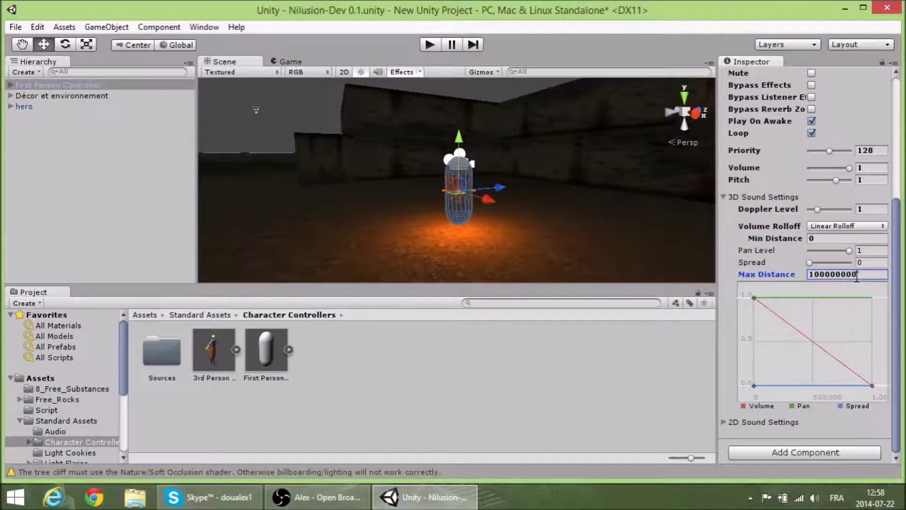
{"action": "left_click", "coordinate": [733, 265]}
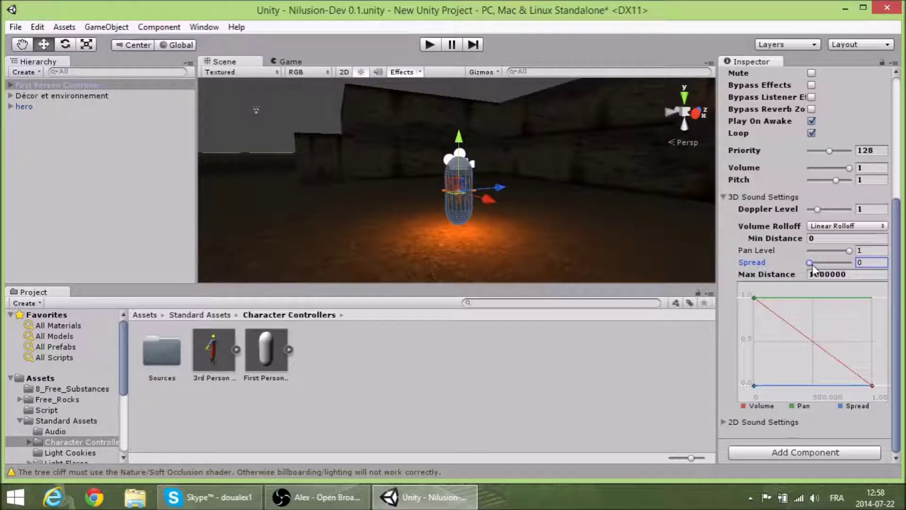
{"action": "key", "text": "ctrl+z"}
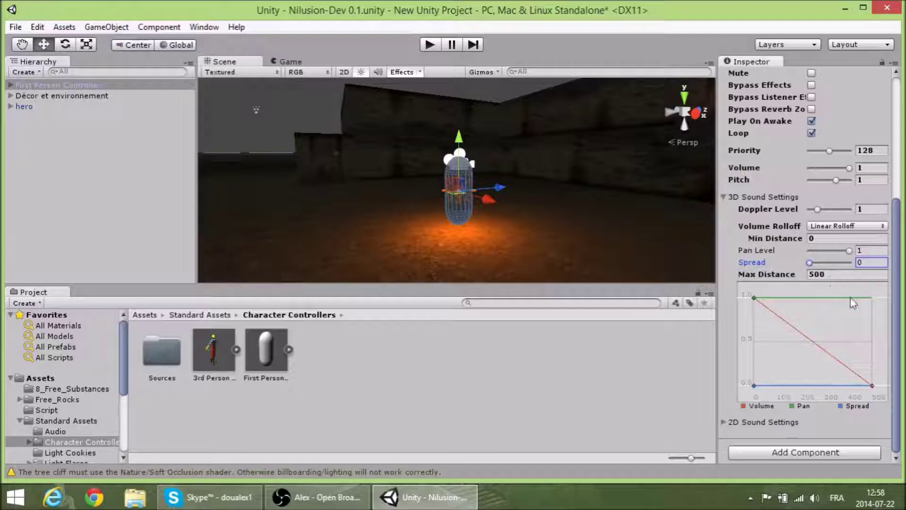
{"action": "left_click", "coordinate": [855, 276]}
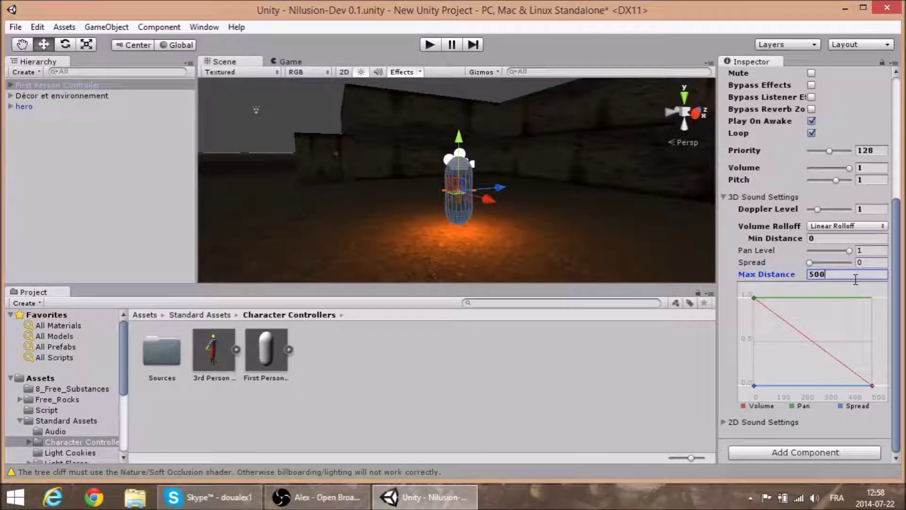
{"action": "key", "text": "BackSpace"}
{"action": "key", "text": "BackSpace"}
{"action": "type", "text": "9"}
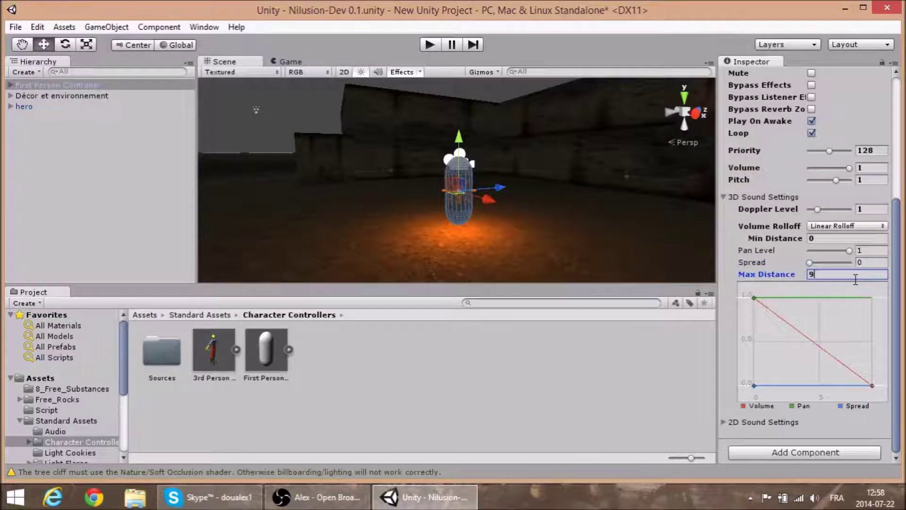
{"action": "type", "text": "9999999999"}
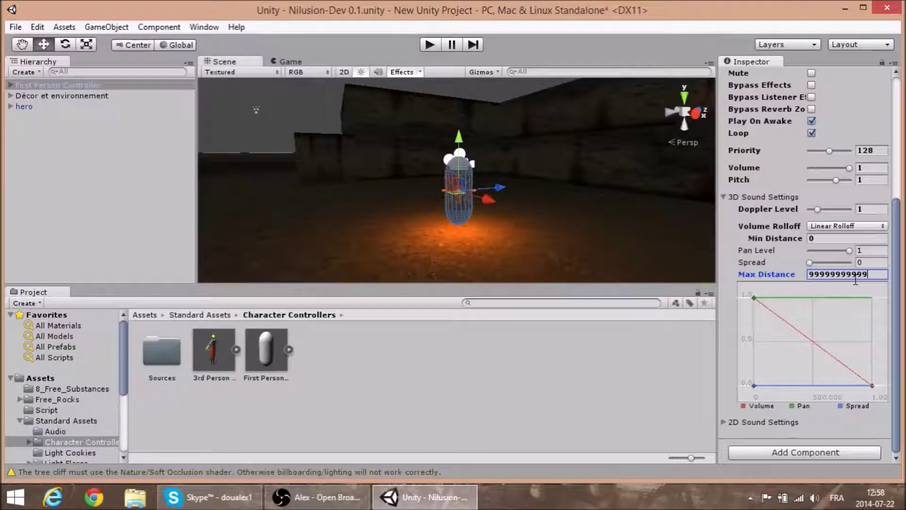
{"action": "left_click", "coordinate": [753, 250]}
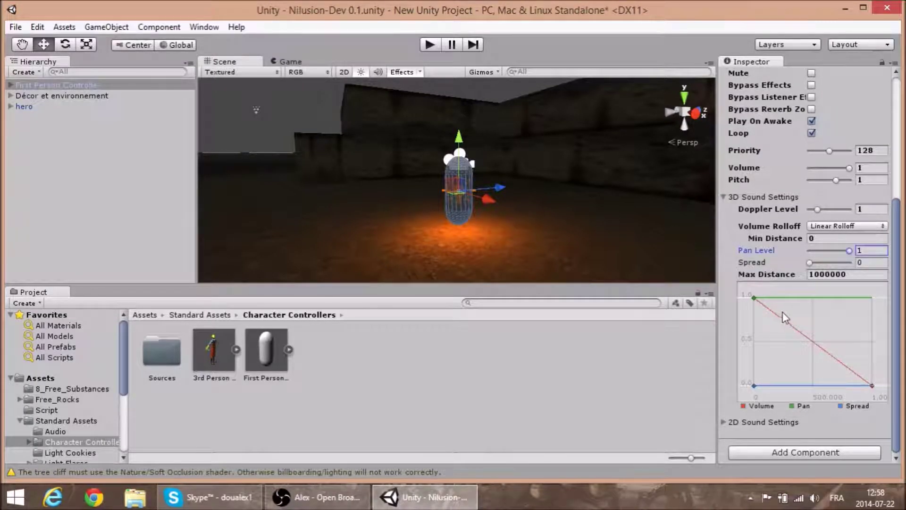
Step: Orbit around the capsule and collapse the 3D Sound Settings and Audio Source sections
{"action": "left_click_drag", "start_coordinate": [485, 227], "coordinate": [459, 220], "text": "alt"}
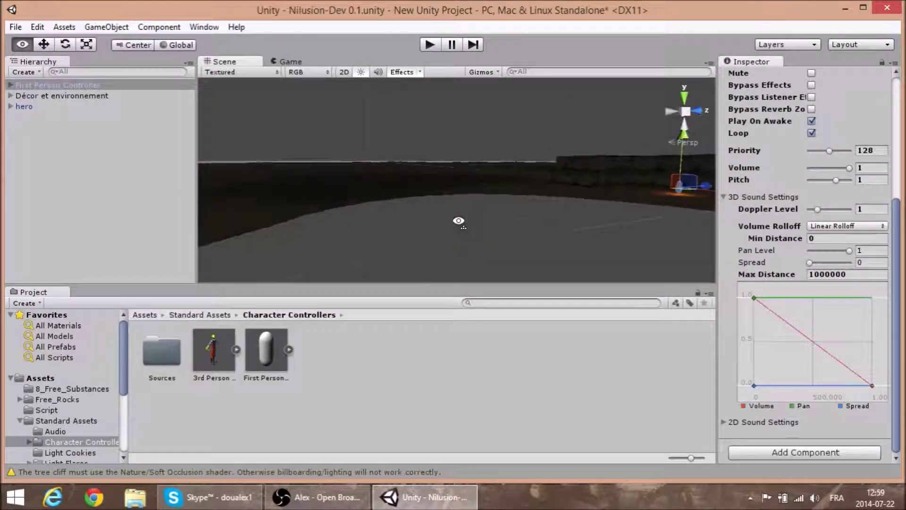
{"action": "mouse_move", "coordinate": [458, 221]}
{"action": "left_mouse_down", "text": "alt"}
{"action": "mouse_move", "coordinate": [474, 84]}
{"action": "mouse_move", "coordinate": [410, 225]}
{"action": "mouse_move", "coordinate": [613, 202]}
{"action": "mouse_move", "coordinate": [586, 234]}
{"action": "mouse_move", "coordinate": [526, 255]}
{"action": "mouse_move", "coordinate": [447, 257]}
{"action": "mouse_move", "coordinate": [568, 258]}
{"action": "left_mouse_up", "text": "alt"}
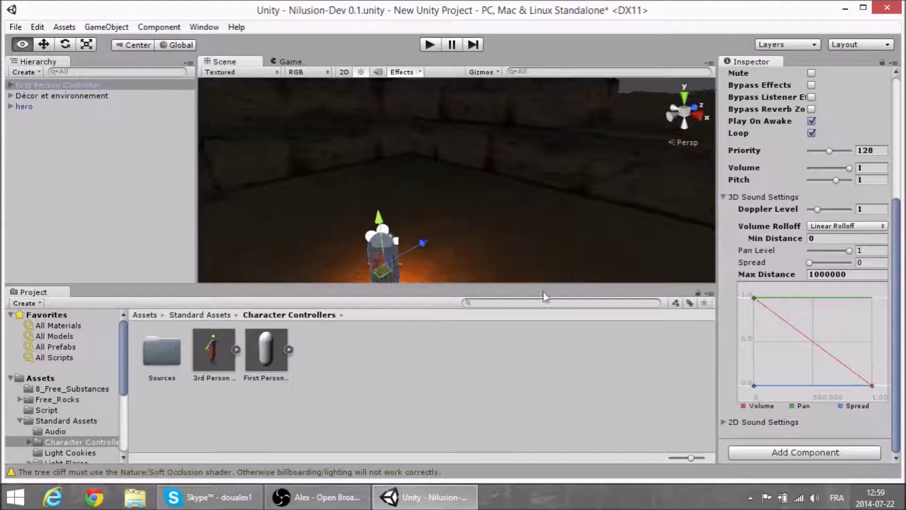
{"action": "scroll", "coordinate": [566, 259], "scroll_direction": "up", "scroll_amount": 5}
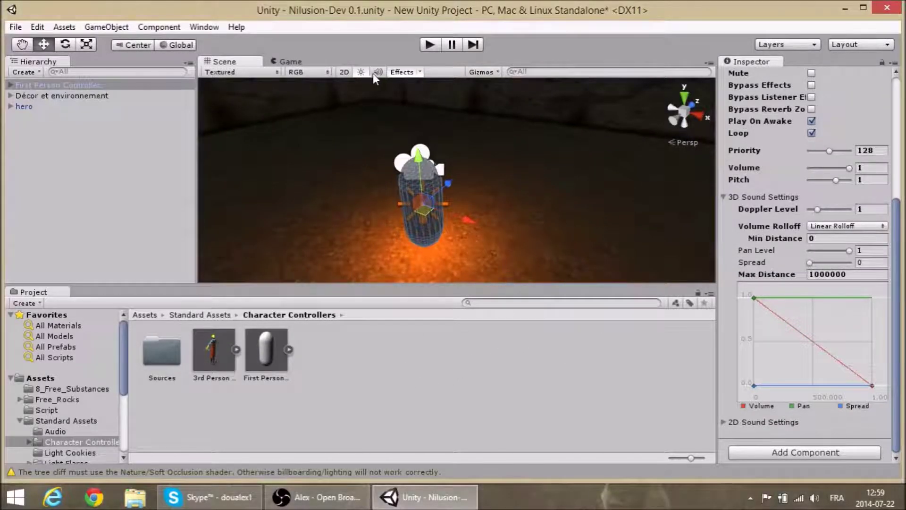
{"action": "left_click_drag", "start_coordinate": [542, 178], "coordinate": [509, 180], "text": "alt"}
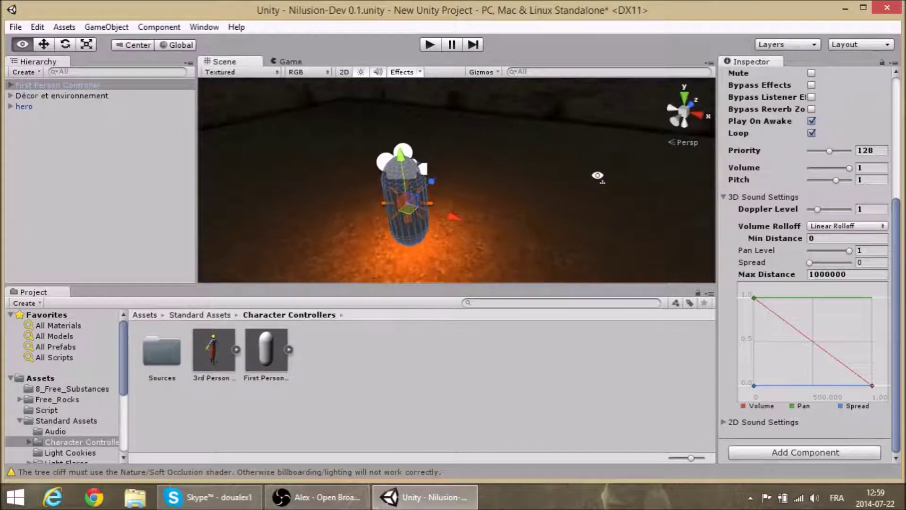
{"action": "left_click", "coordinate": [724, 197]}
{"action": "left_click", "coordinate": [725, 229]}
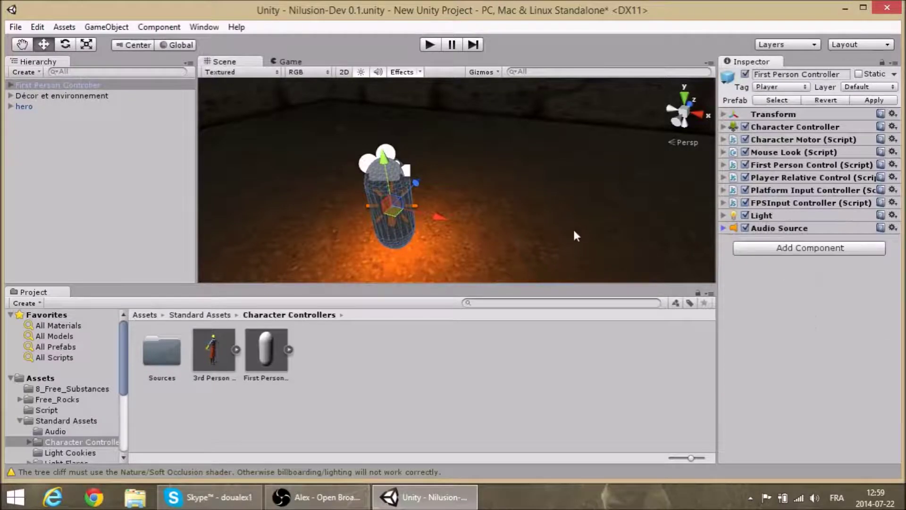
Step: Switch the Scene view to default lighting and delete the First Person Controller
{"action": "mouse_move", "coordinate": [573, 228]}
{"action": "left_mouse_down", "text": "alt"}
{"action": "mouse_move", "coordinate": [456, 191]}
{"action": "mouse_move", "coordinate": [401, 90]}
{"action": "mouse_move", "coordinate": [401, 146]}
{"action": "left_mouse_up", "text": "alt"}
{"action": "left_click_drag", "start_coordinate": [541, 147], "coordinate": [334, 73], "text": "alt"}
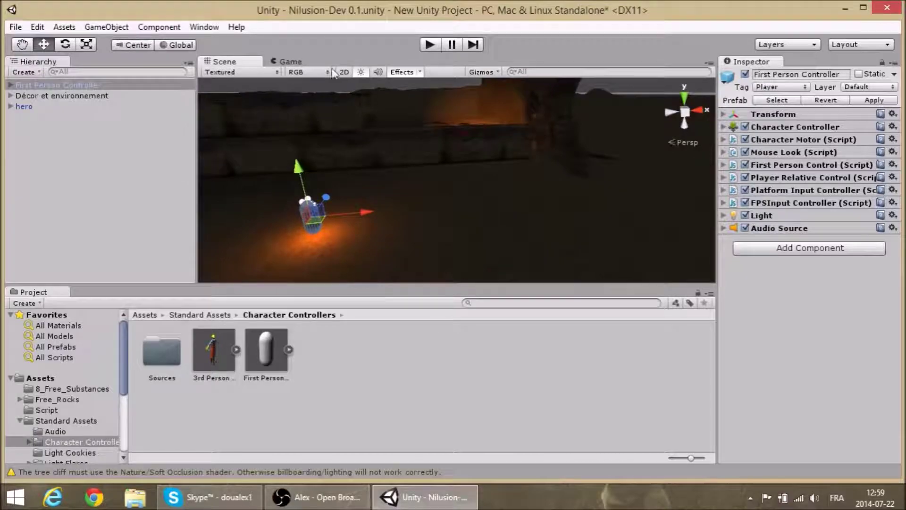
{"action": "left_click", "coordinate": [360, 73]}
{"action": "left_click_drag", "start_coordinate": [284, 187], "coordinate": [366, 183], "text": "alt"}
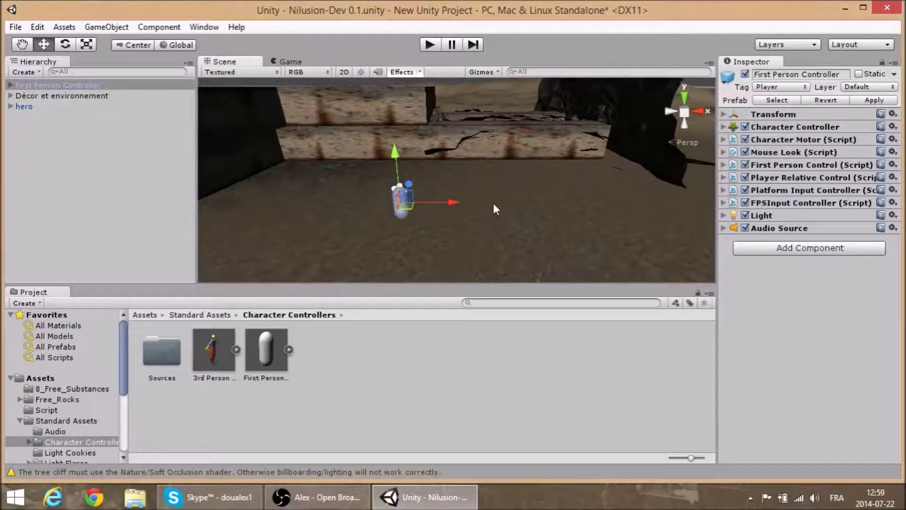
{"action": "key", "text": "Delete"}
{"action": "mouse_move", "coordinate": [467, 208]}
{"action": "left_mouse_down", "text": "alt"}
{"action": "mouse_move", "coordinate": [360, 140]}
{"action": "mouse_move", "coordinate": [419, 194]}
{"action": "mouse_move", "coordinate": [429, 158]}
{"action": "mouse_move", "coordinate": [515, 136]}
{"action": "mouse_move", "coordinate": [431, 114]}
{"action": "mouse_move", "coordinate": [128, 157]}
{"action": "mouse_move", "coordinate": [118, 148]}
{"action": "mouse_move", "coordinate": [799, 138]}
{"action": "mouse_move", "coordinate": [358, 115]}
{"action": "mouse_move", "coordinate": [348, 124]}
{"action": "mouse_move", "coordinate": [265, 129]}
{"action": "mouse_move", "coordinate": [637, 94]}
{"action": "mouse_move", "coordinate": [713, 76]}
{"action": "mouse_move", "coordinate": [405, 129]}
{"action": "mouse_move", "coordinate": [477, 123]}
{"action": "mouse_move", "coordinate": [245, 120]}
{"action": "mouse_move", "coordinate": [763, 110]}
{"action": "mouse_move", "coordinate": [676, 118]}
{"action": "mouse_move", "coordinate": [426, 104]}
{"action": "left_mouse_up", "text": "alt"}
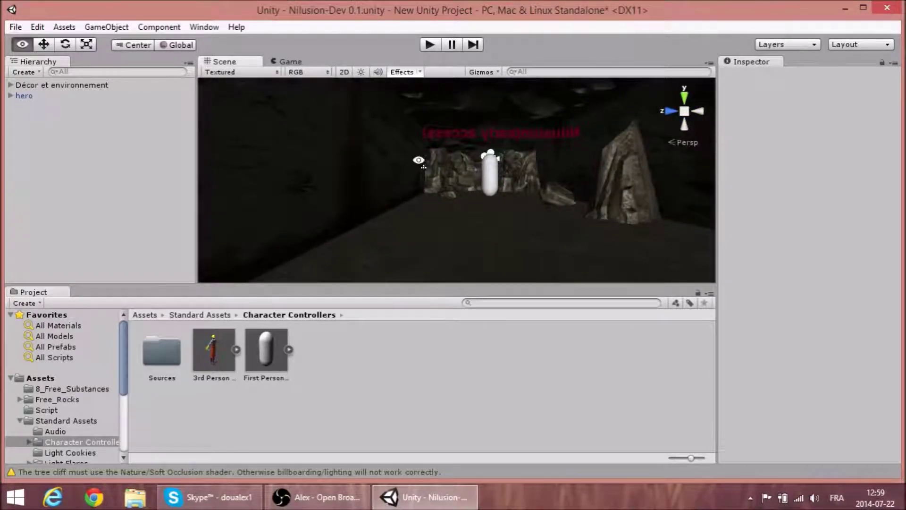
{"action": "left_click_drag", "start_coordinate": [419, 161], "coordinate": [446, 160], "text": "alt"}
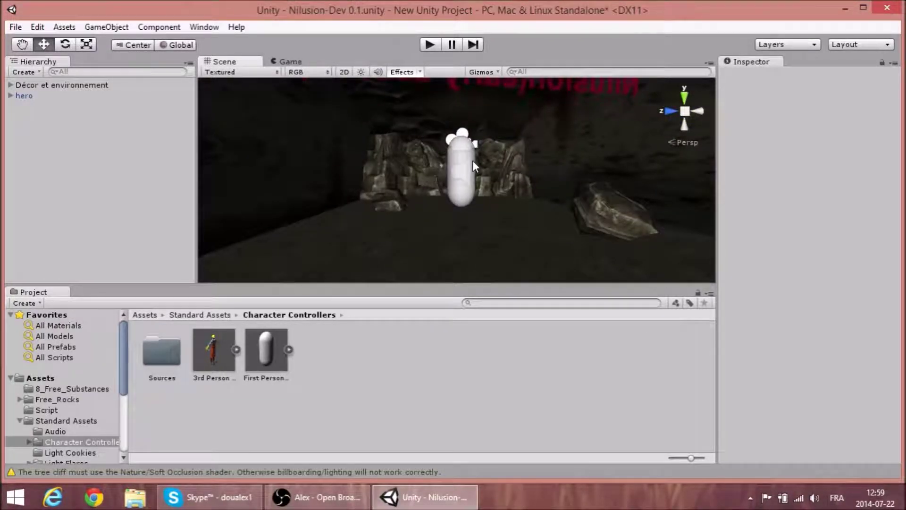
Step: Build and run the game with File > Build & Run, then quit Unity choosing Don't Save
{"action": "left_click", "coordinate": [15, 29]}
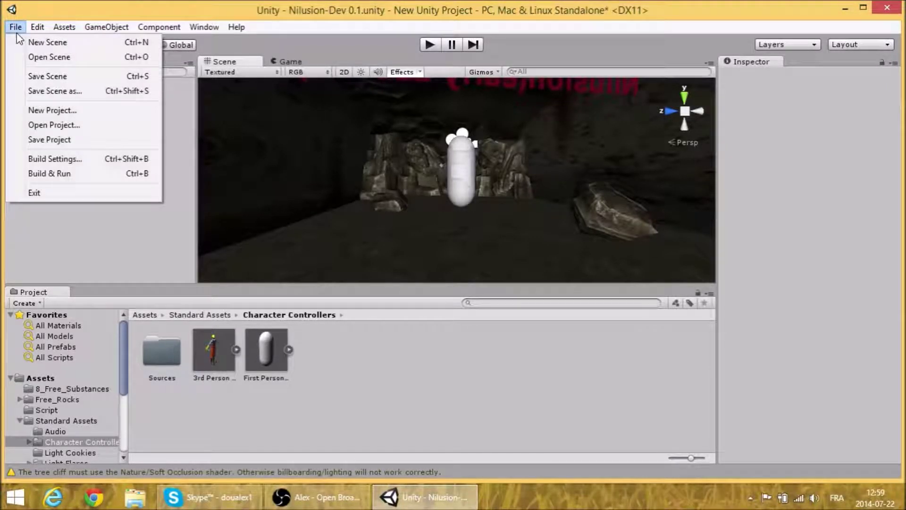
{"action": "left_click", "coordinate": [54, 176]}
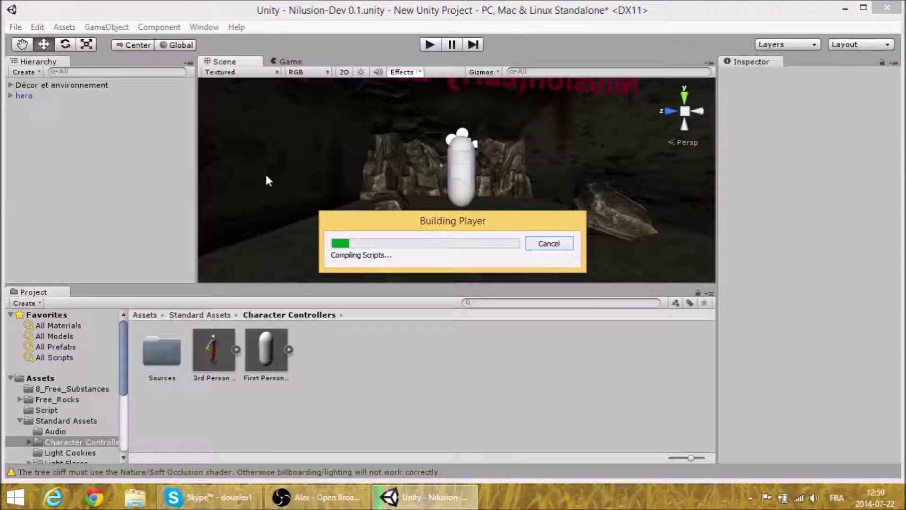
{"action": "left_click", "coordinate": [315, 497]}
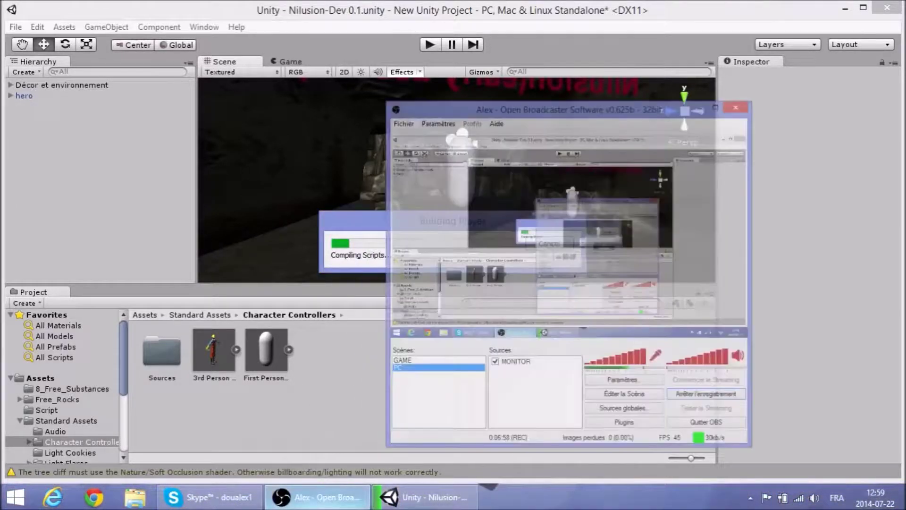
{"action": "left_click", "coordinate": [316, 497]}
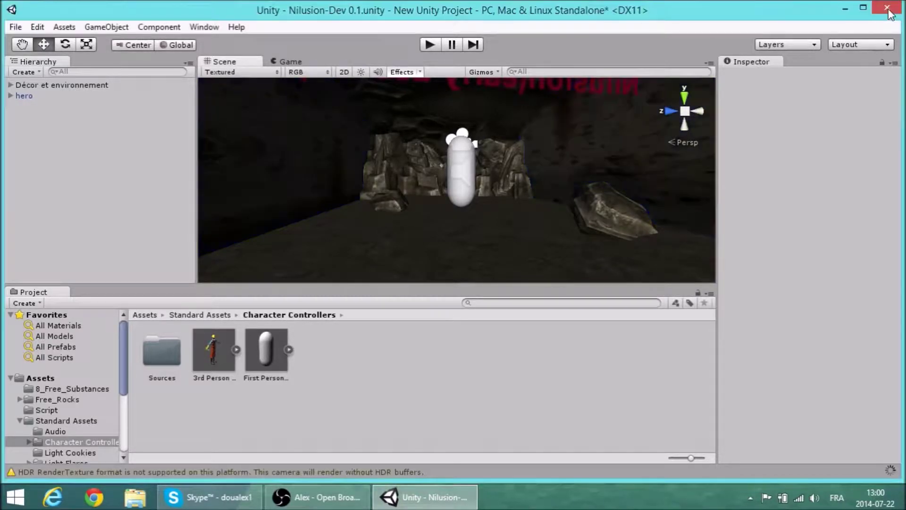
{"action": "left_click", "coordinate": [889, 11]}
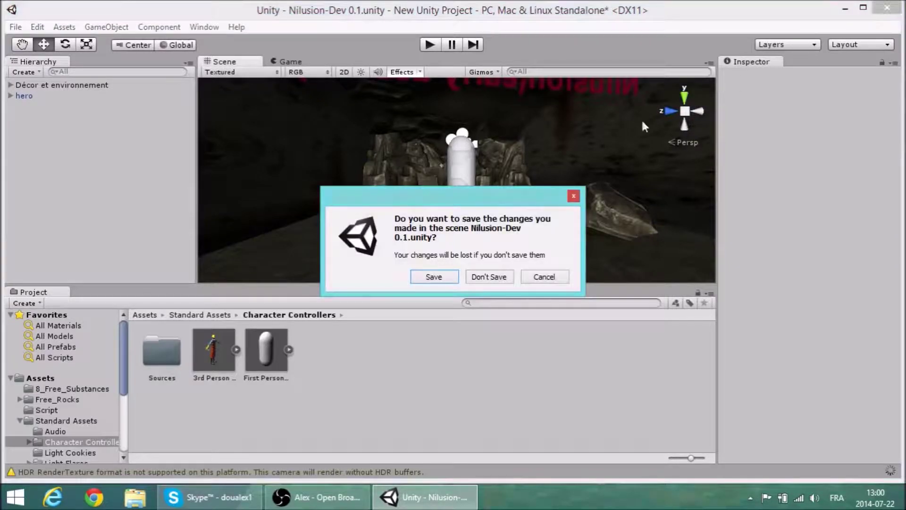
{"action": "left_click", "coordinate": [498, 277]}
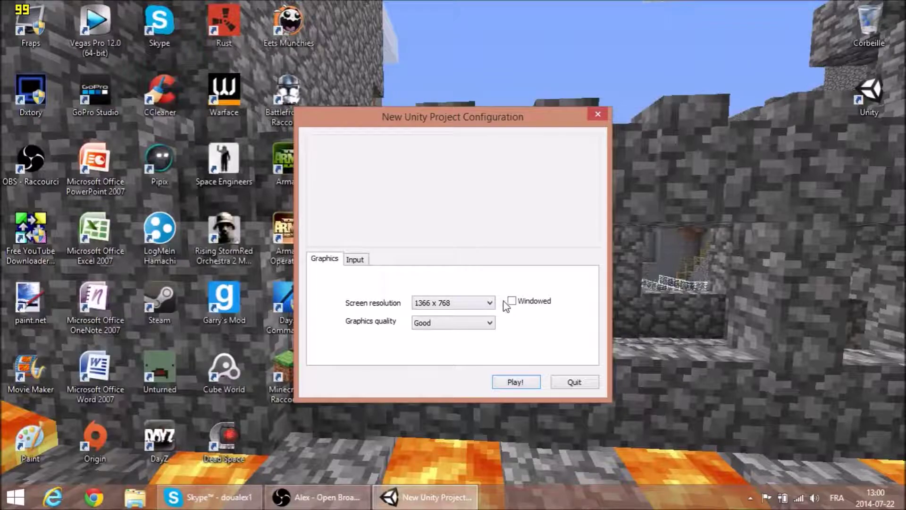
Step: Check the Graphics quality setting (Good) and launch the game with Play!
{"action": "left_click", "coordinate": [475, 325]}
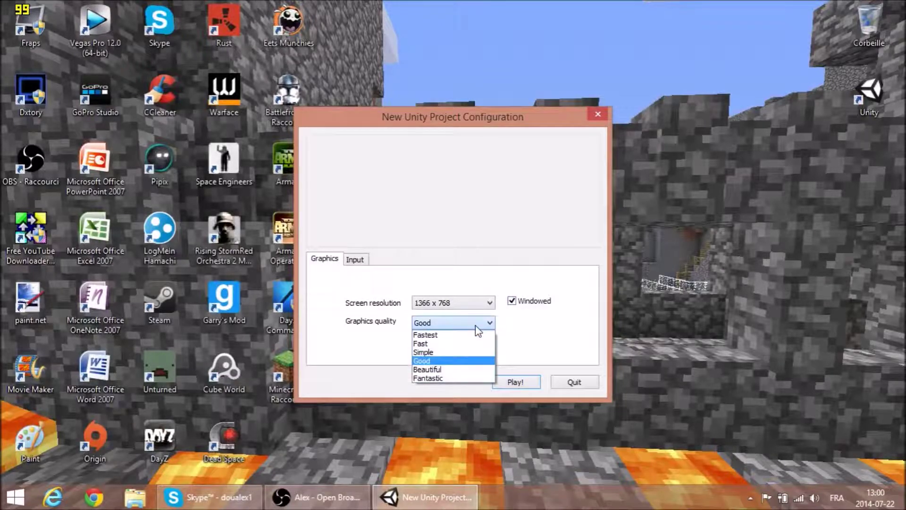
{"action": "left_click", "coordinate": [517, 382]}
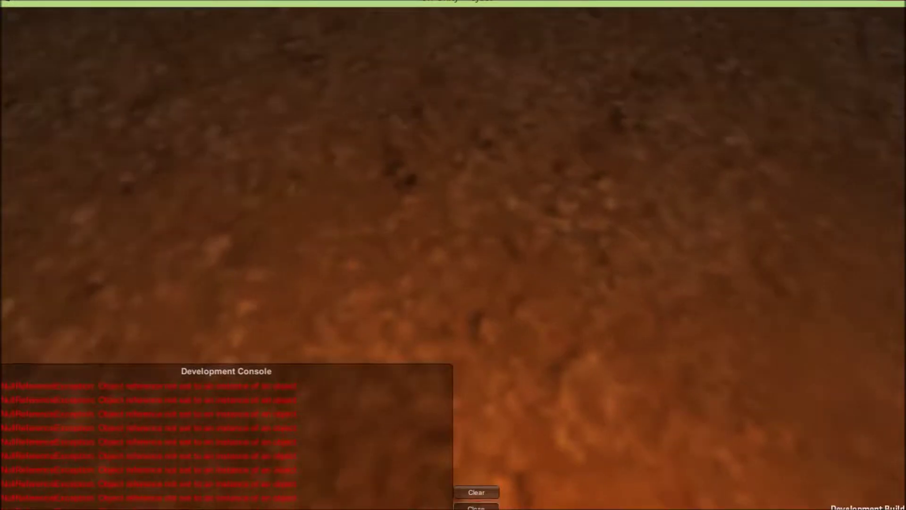
Step: Close the development console and walk down the tunnel into the rocky chamber
{"action": "left_click", "coordinate": [476, 507]}
{"action": "key", "text": "w"}
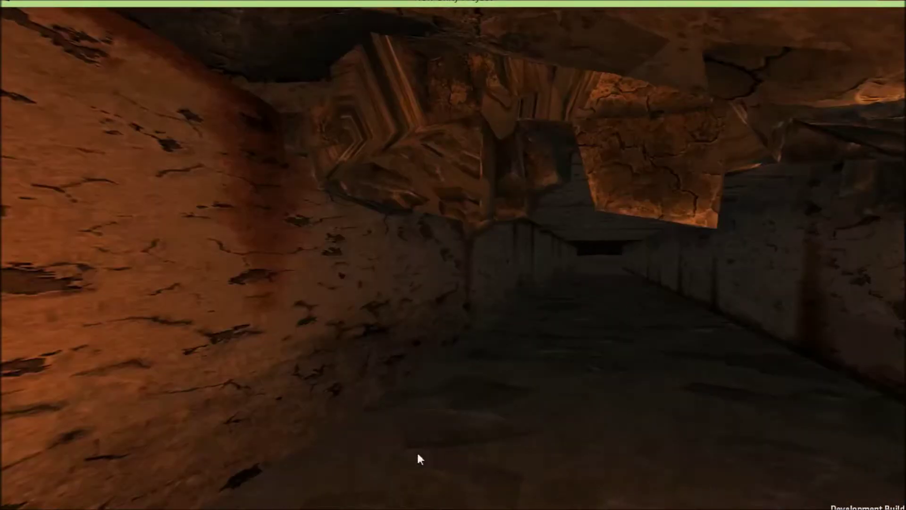
{"action": "mouse_move", "coordinate": [294, 450]}
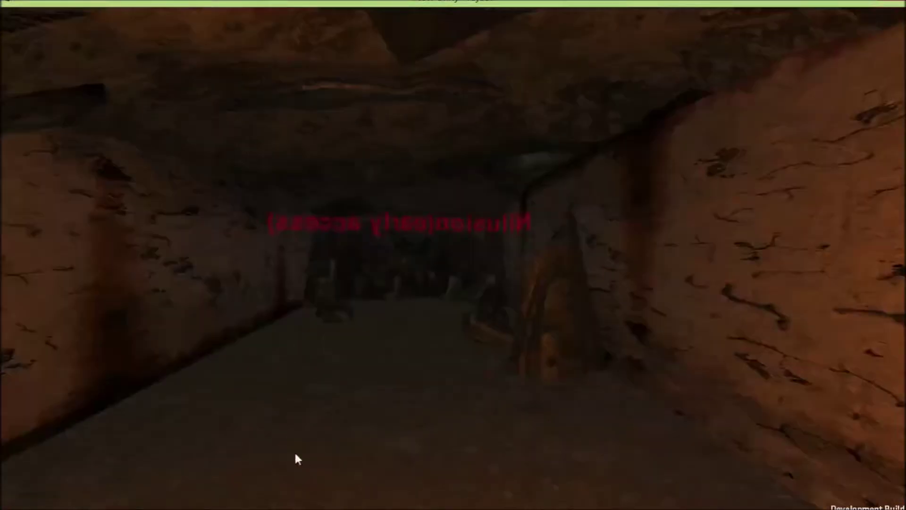
{"action": "mouse_move", "coordinate": [366, 392]}
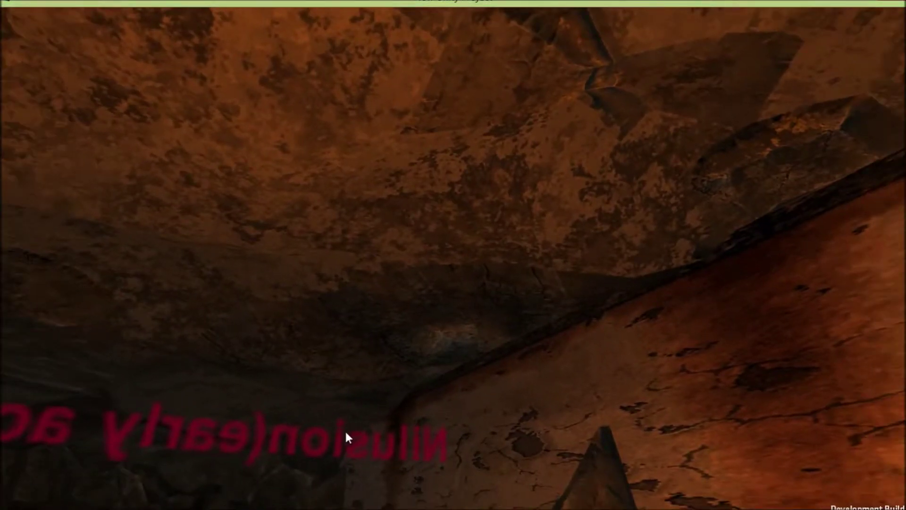
{"action": "mouse_move", "coordinate": [307, 465]}
{"action": "mouse_move", "coordinate": [324, 452]}
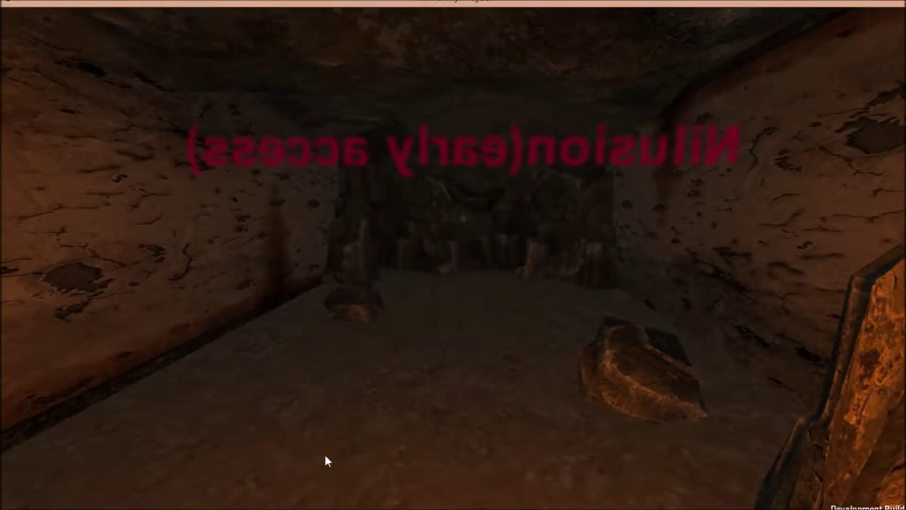
{"action": "key", "text": "w"}
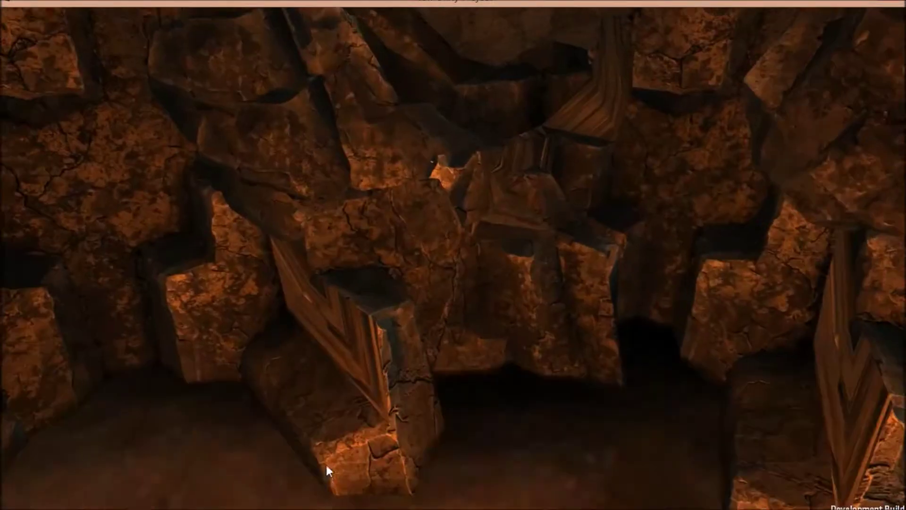
{"action": "key", "text": "s"}
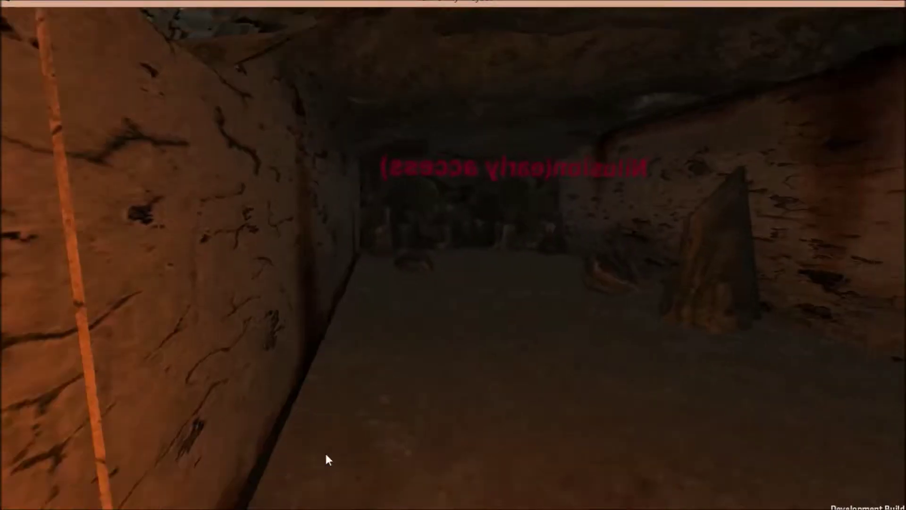
{"action": "key", "text": "w"}
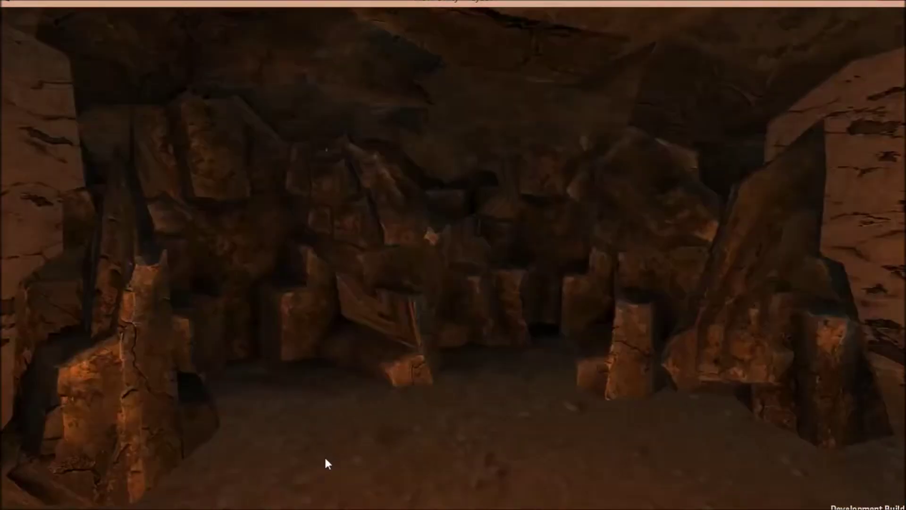
Step: Walk past the early access text and rock spire, through the dark tunnel into the corridor
{"action": "key", "text": "w"}
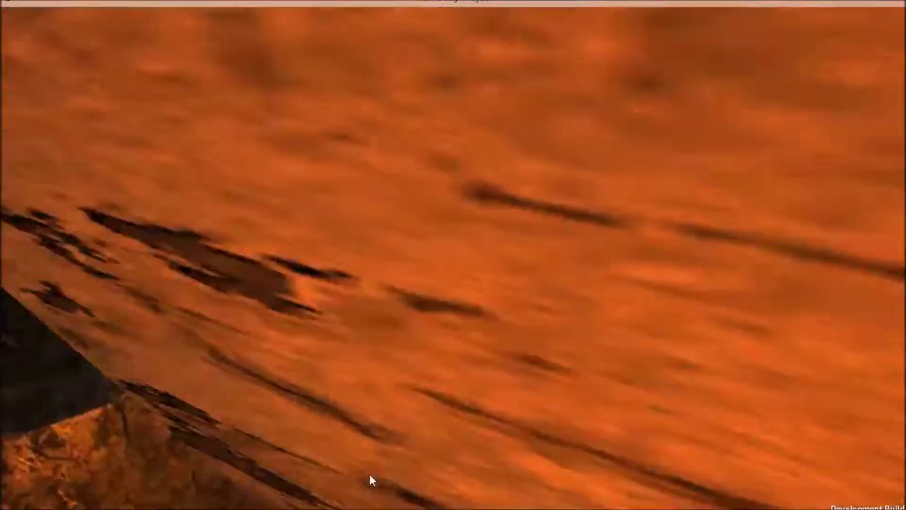
{"action": "key", "text": "w"}
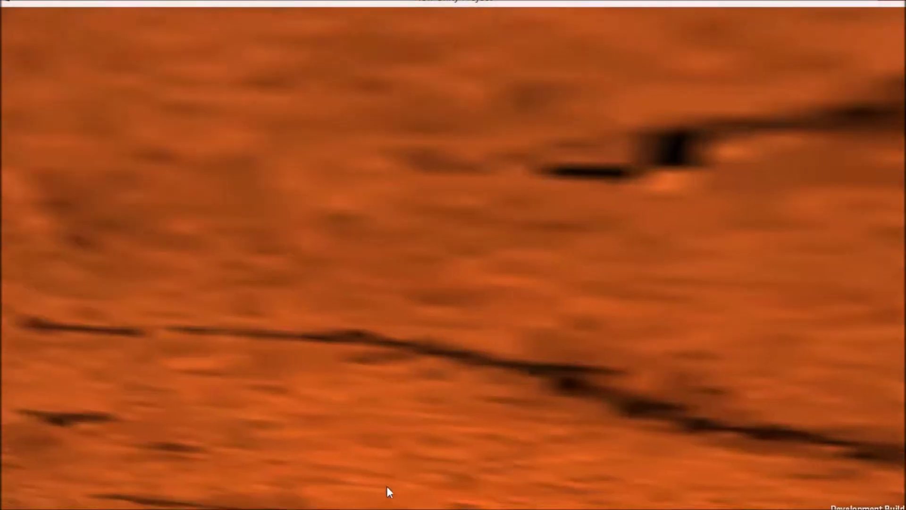
{"action": "key", "text": "w"}
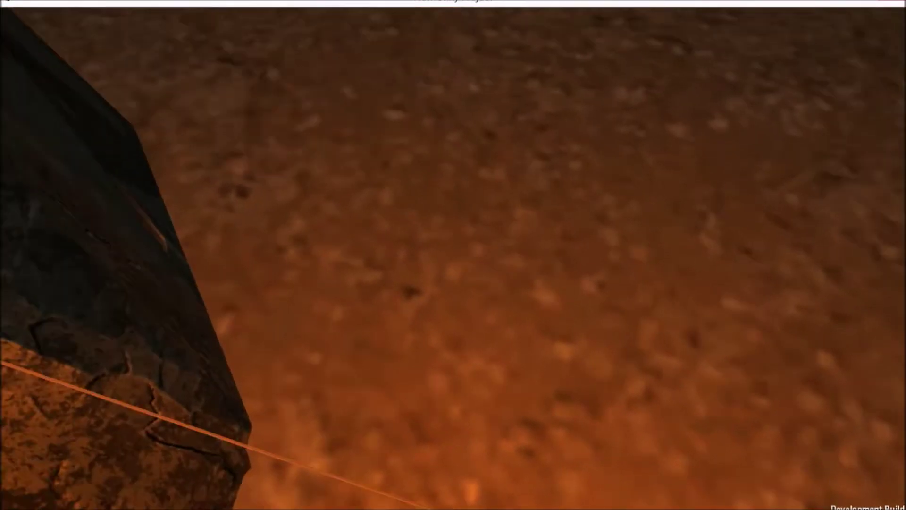
{"action": "key", "text": "w"}
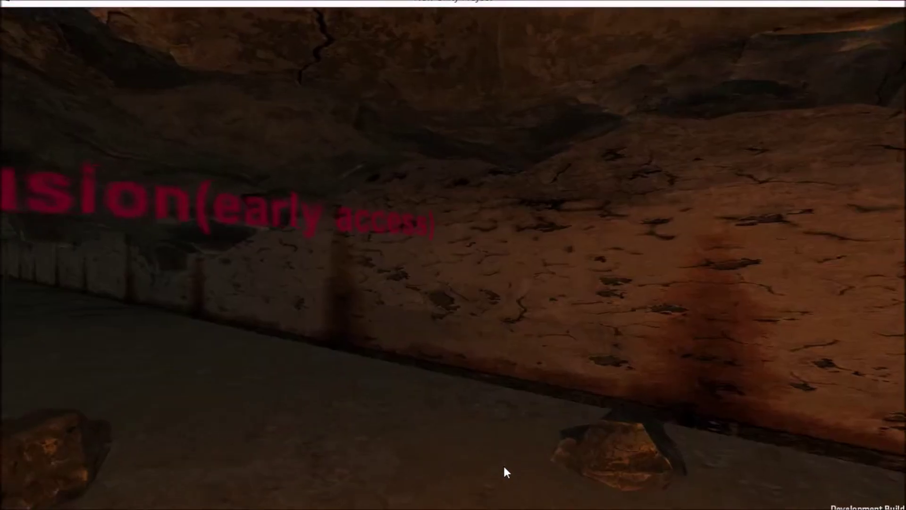
{"action": "key", "text": "w"}
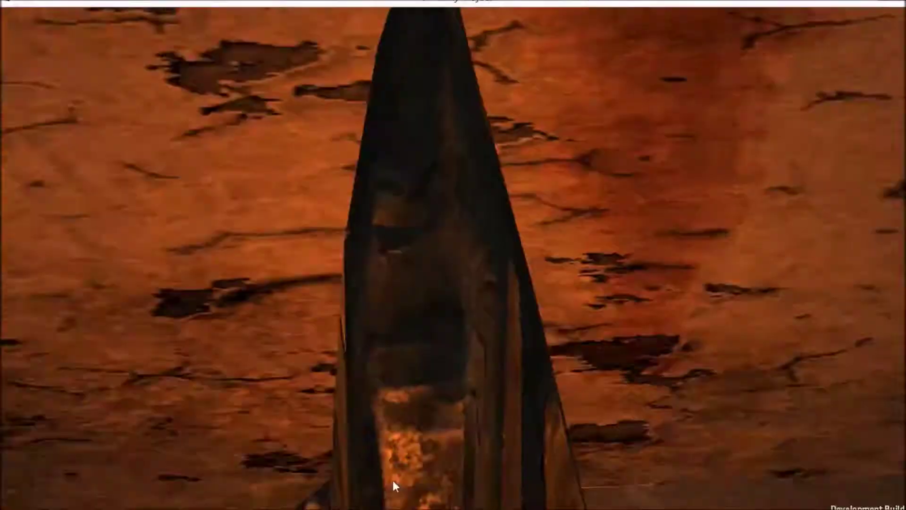
{"action": "key", "text": "w"}
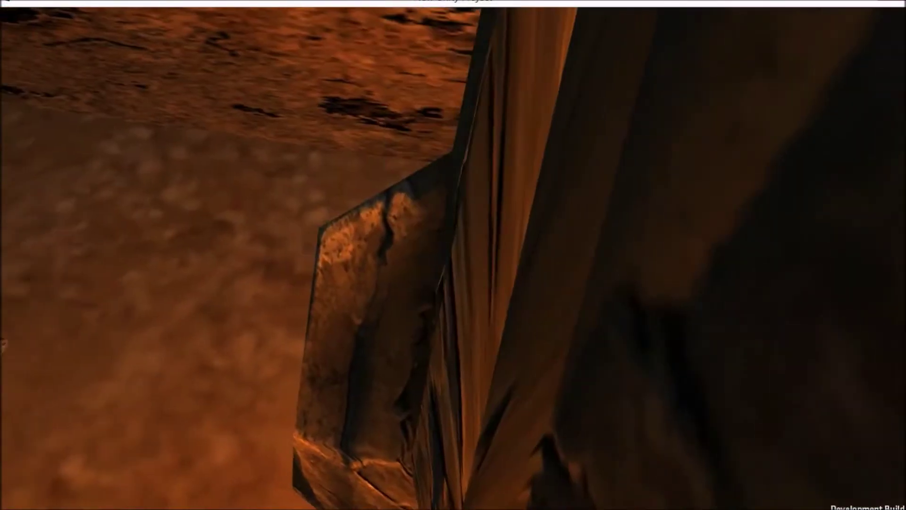
{"action": "key", "text": "w"}
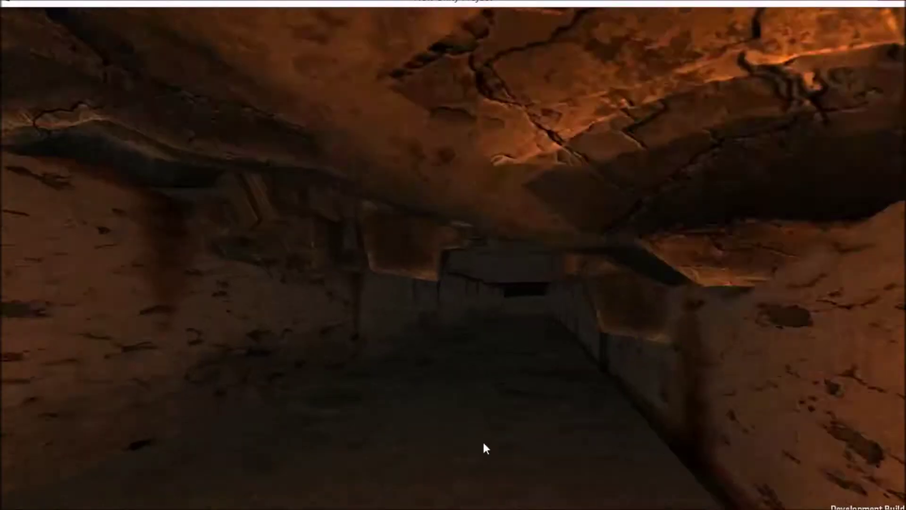
{"action": "key", "text": "w"}
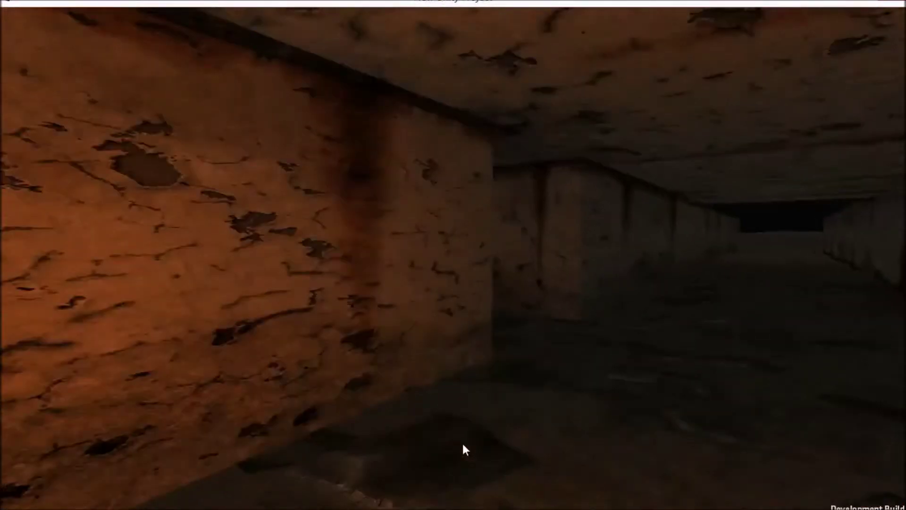
{"action": "key", "text": "d"}
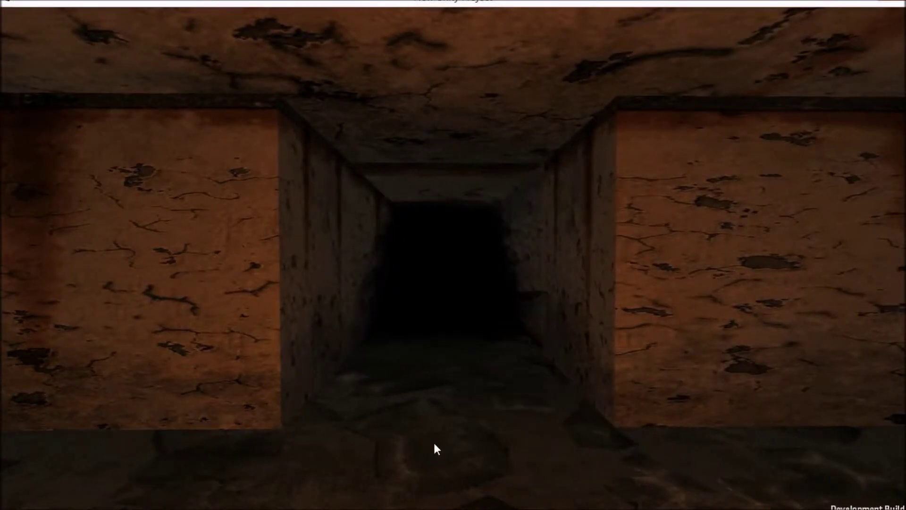
{"action": "key", "text": "w"}
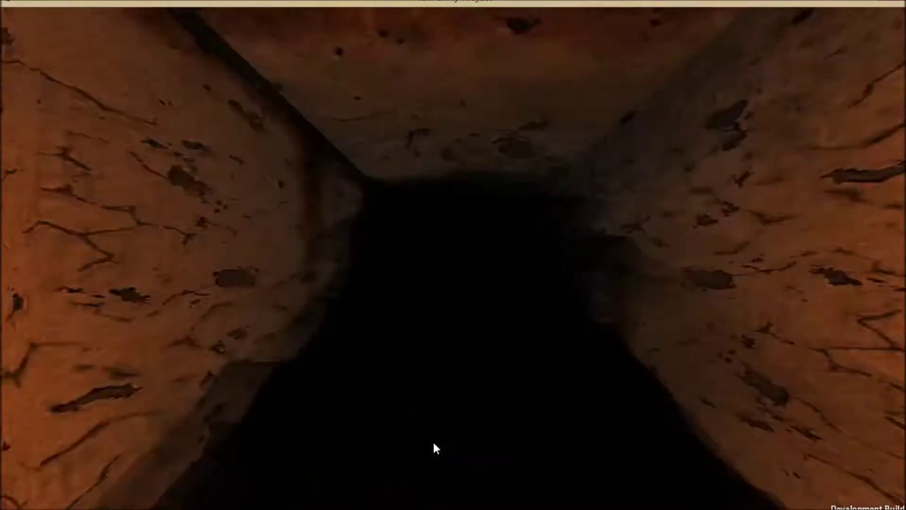
Step: Follow the long corridor and the narrow dark passage out into the open area
{"action": "key", "text": "w"}
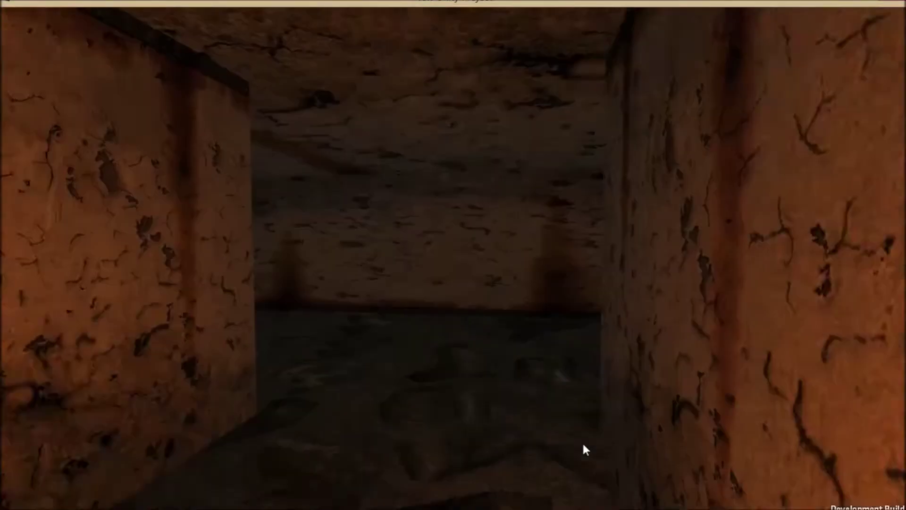
{"action": "key", "text": "d"}
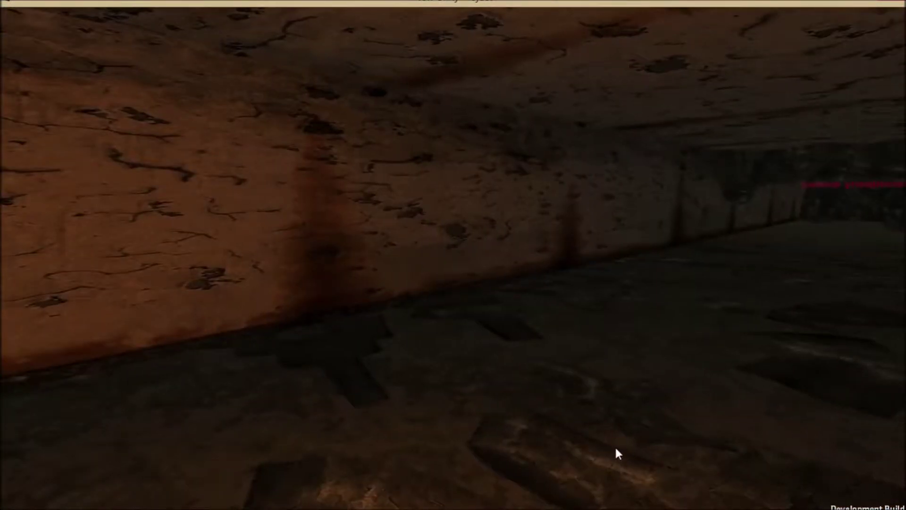
{"action": "key", "text": "d"}
{"action": "key", "text": "w"}
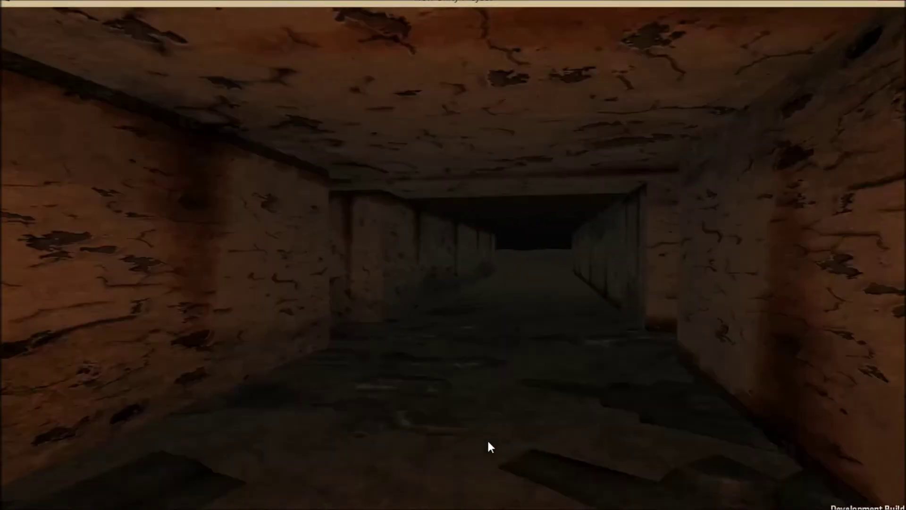
{"action": "key", "text": "a"}
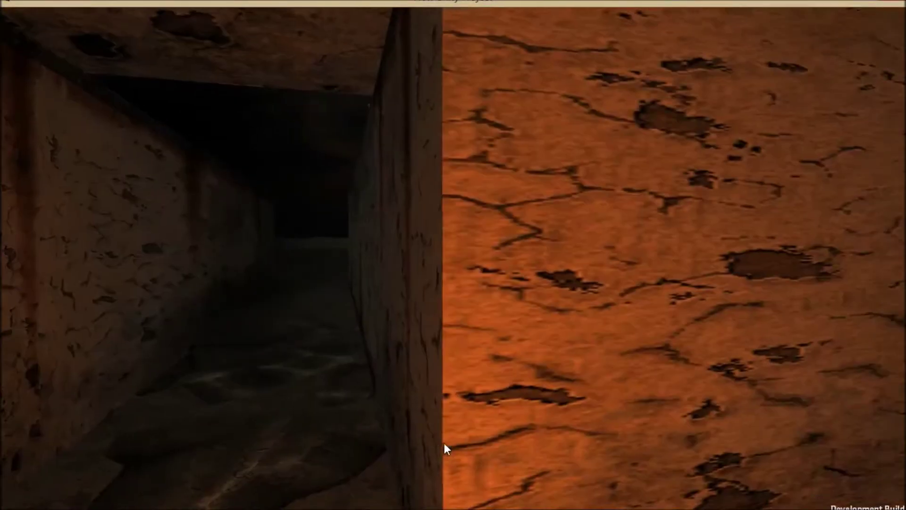
{"action": "key", "text": "a"}
{"action": "key", "text": "w"}
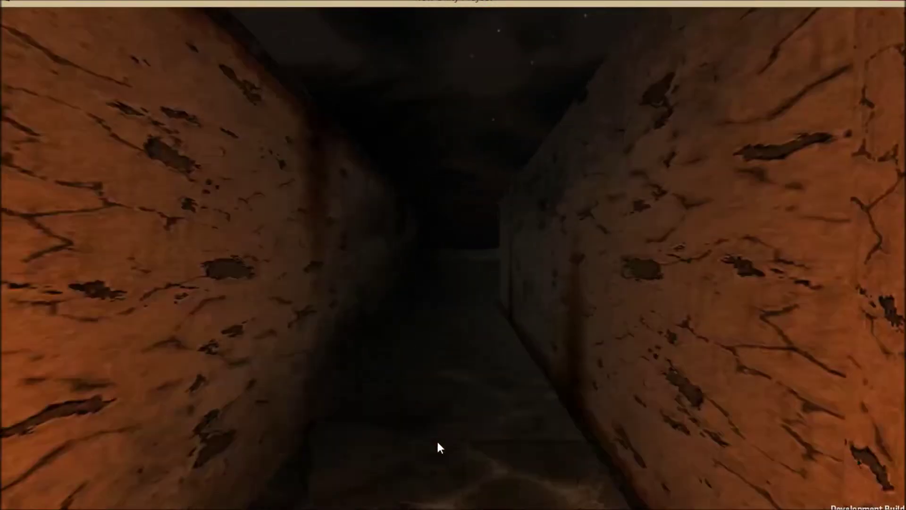
{"action": "key", "text": "w"}
Step: Look up at the starry sky, then turn and approach the stone block walls
{"action": "key", "text": "a"}
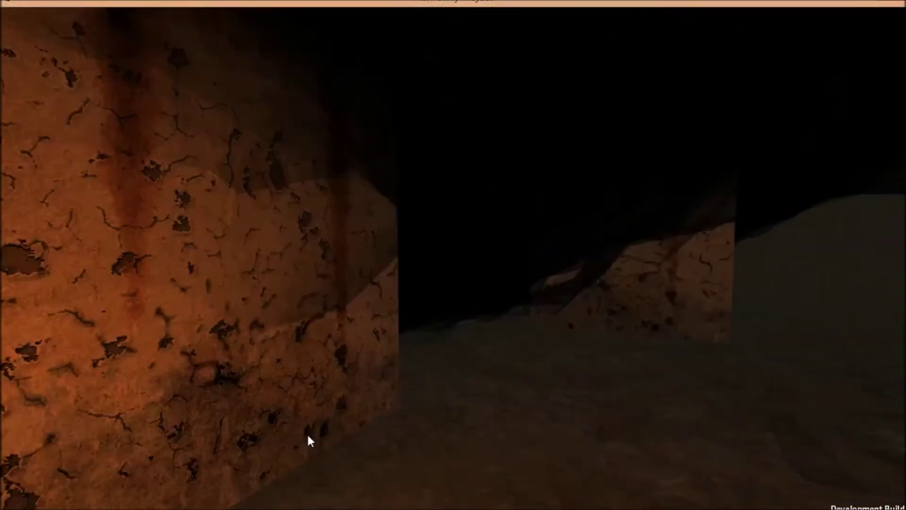
{"action": "key", "text": "a"}
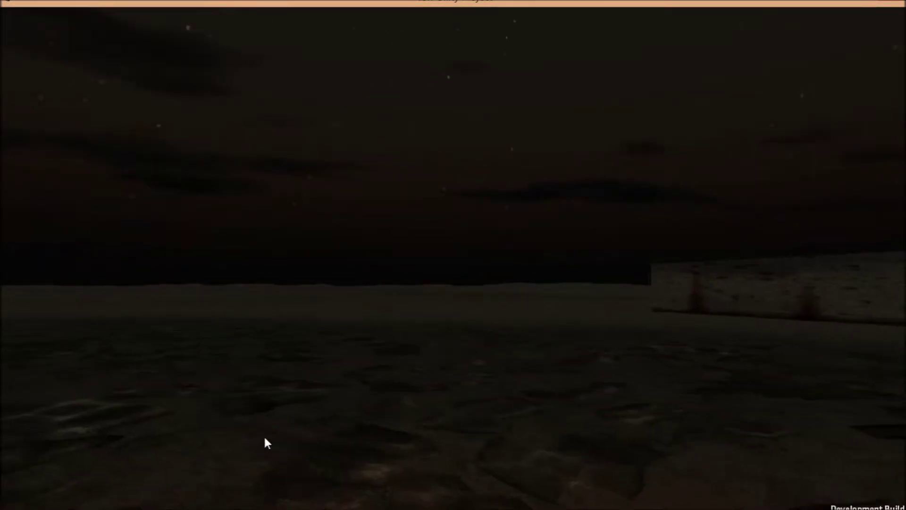
{"action": "left_click_drag", "start_coordinate": [230, 385], "coordinate": [368, 438]}
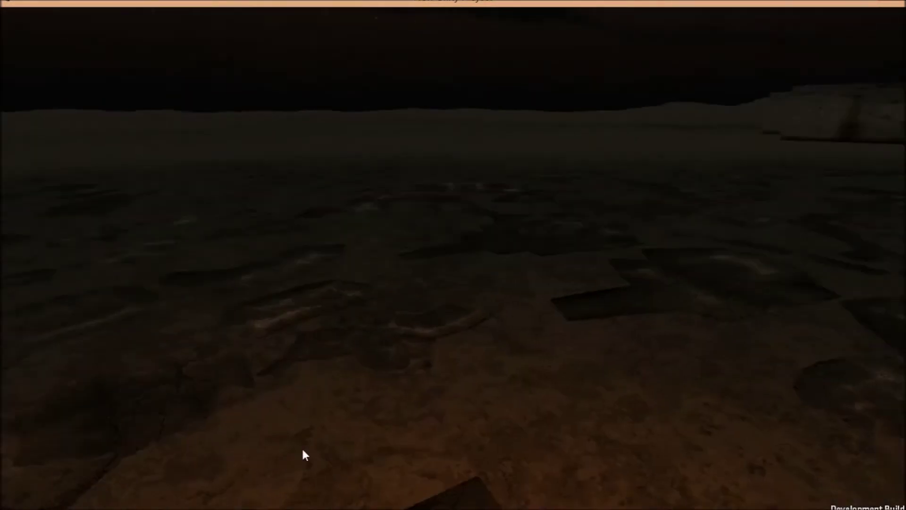
{"action": "key", "text": "a"}
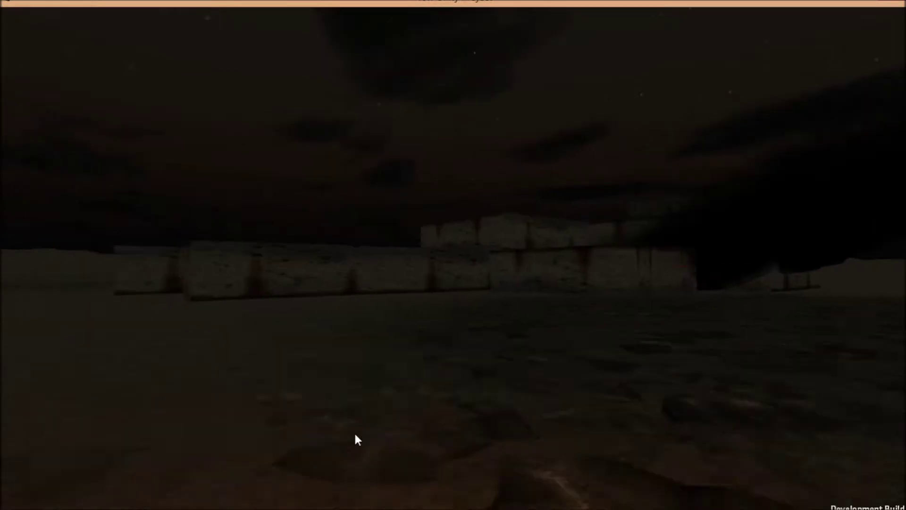
{"action": "key", "text": "d"}
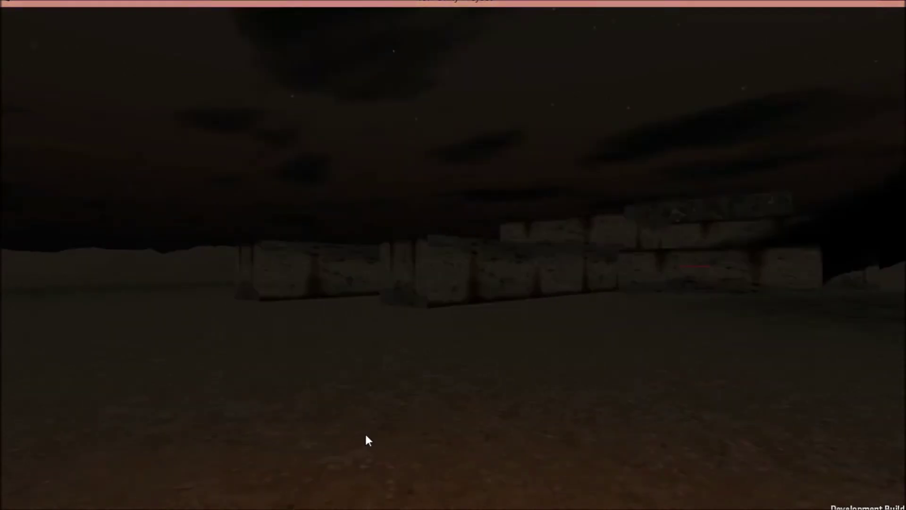
{"action": "key", "text": "w"}
{"action": "left_click_drag", "start_coordinate": [368, 440], "coordinate": [406, 440]}
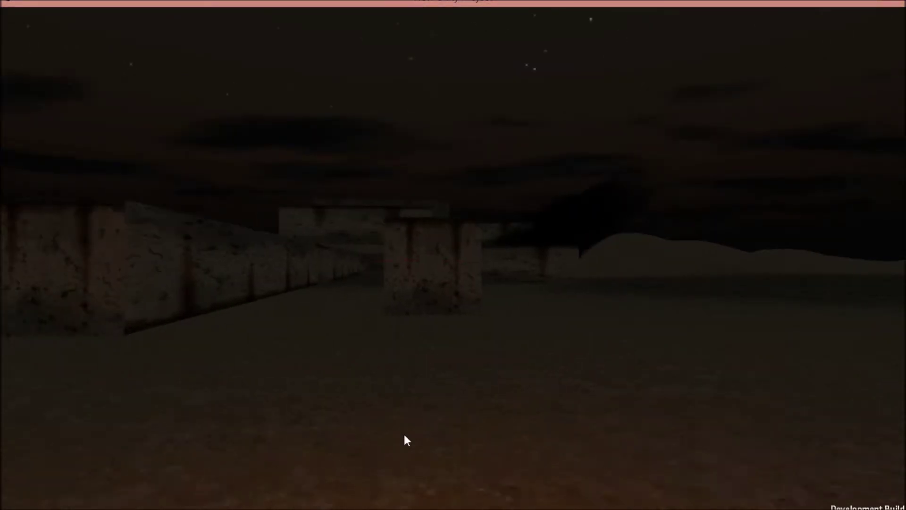
Step: Walk down the stone corridor past the Nillusion(early access) title, then turn to read it
{"action": "key", "text": "a"}
{"action": "key", "text": "s"}
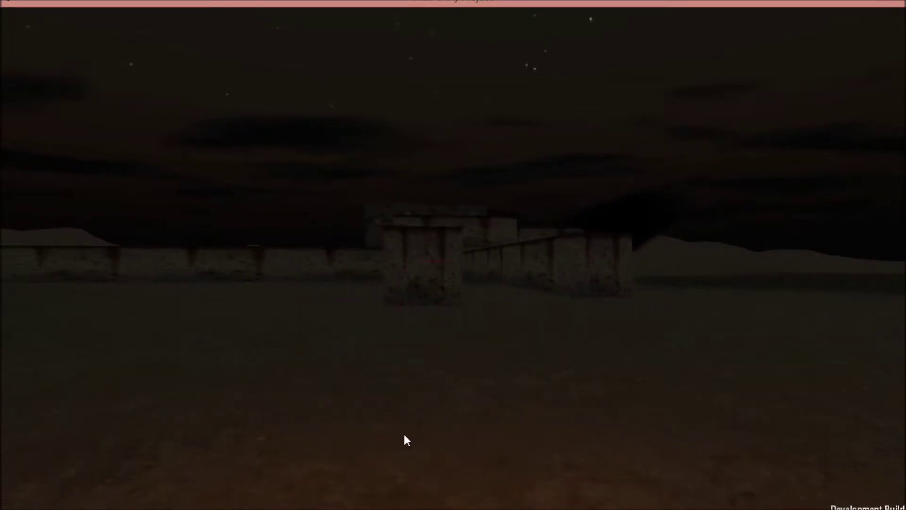
{"action": "key", "text": "d"}
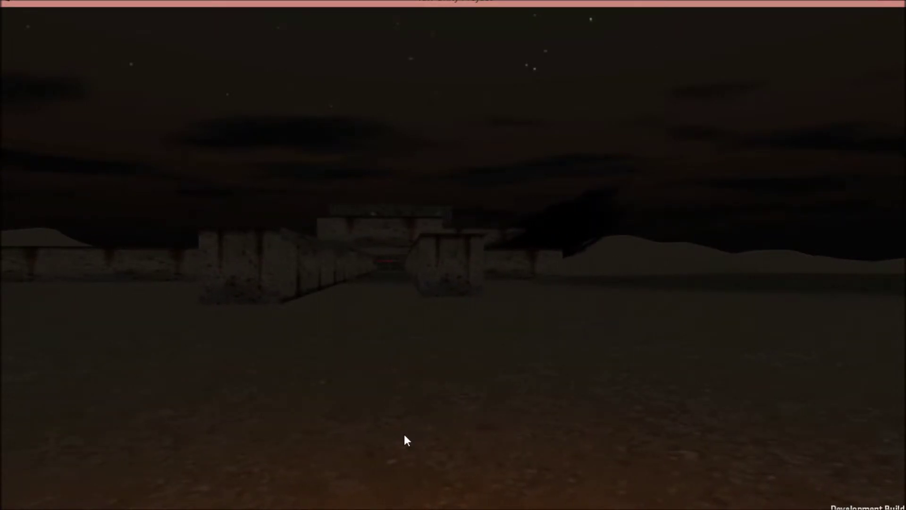
{"action": "key", "text": "w"}
{"action": "key", "text": "w"}
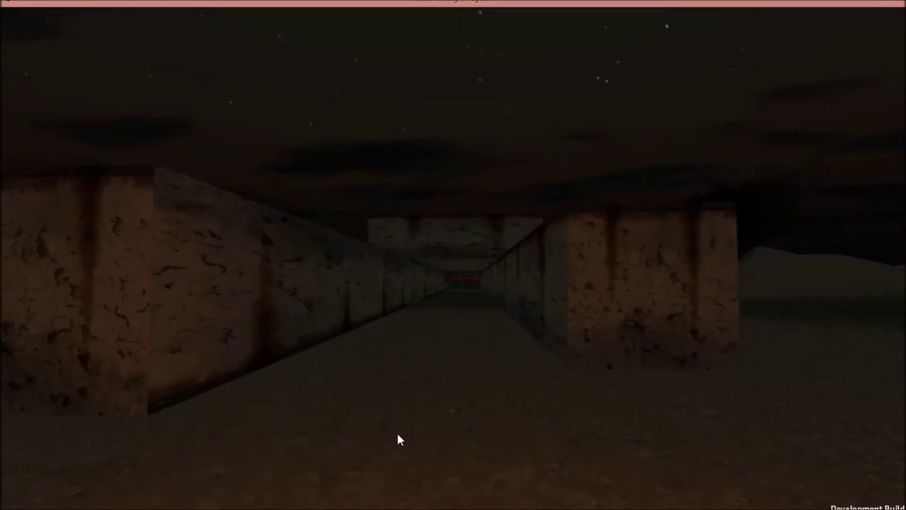
{"action": "key", "text": "w"}
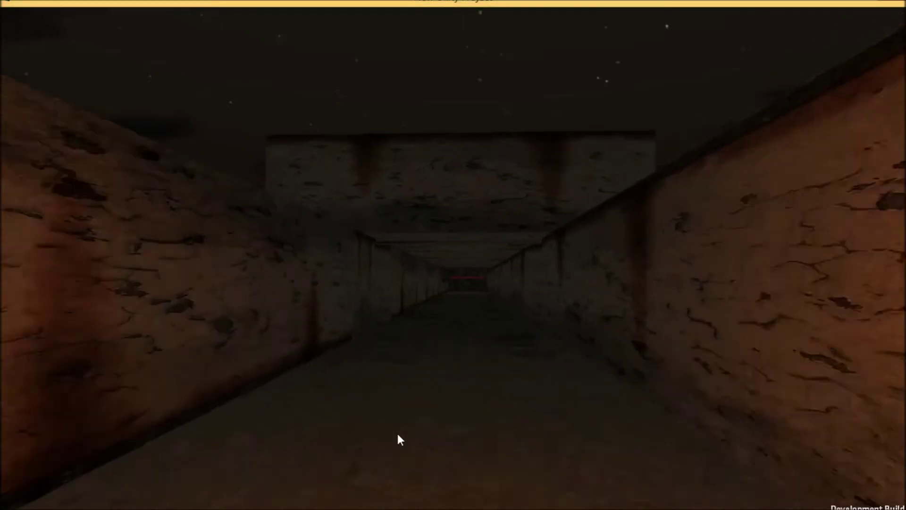
{"action": "key", "text": "w"}
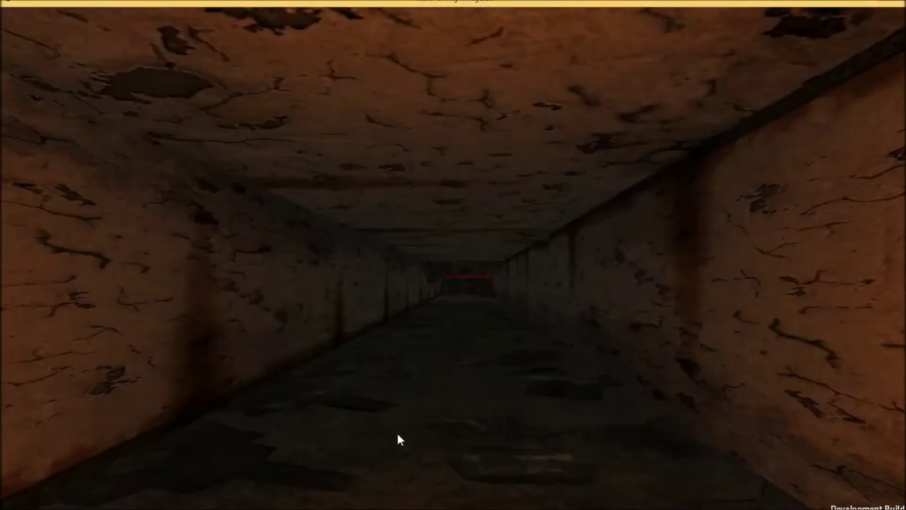
{"action": "key", "text": "w"}
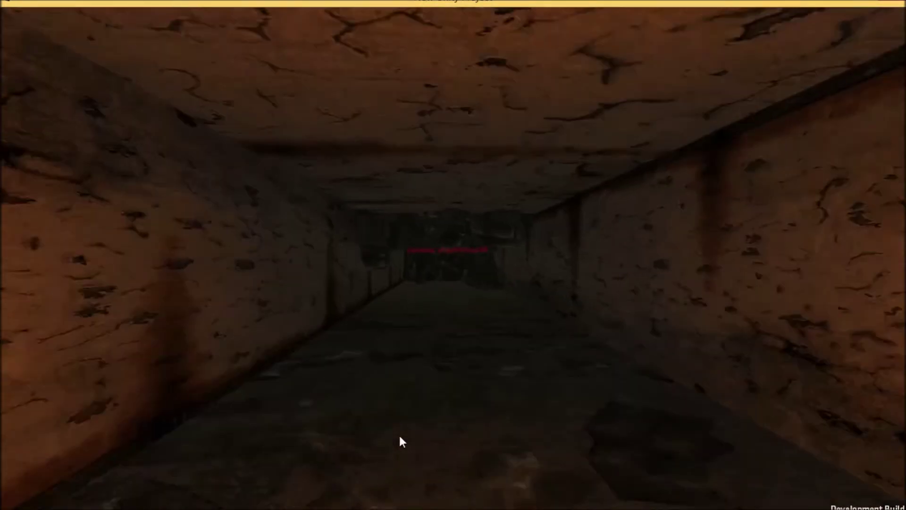
{"action": "key", "text": "w"}
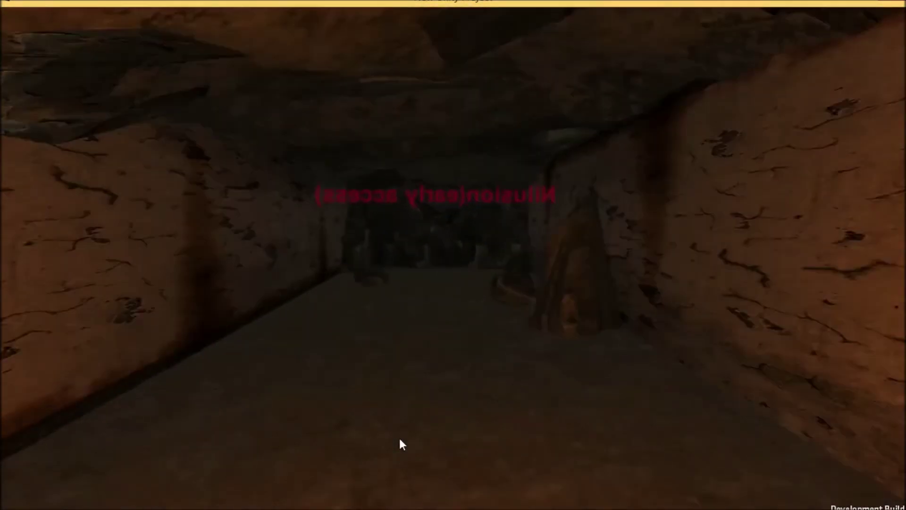
{"action": "key", "text": "w"}
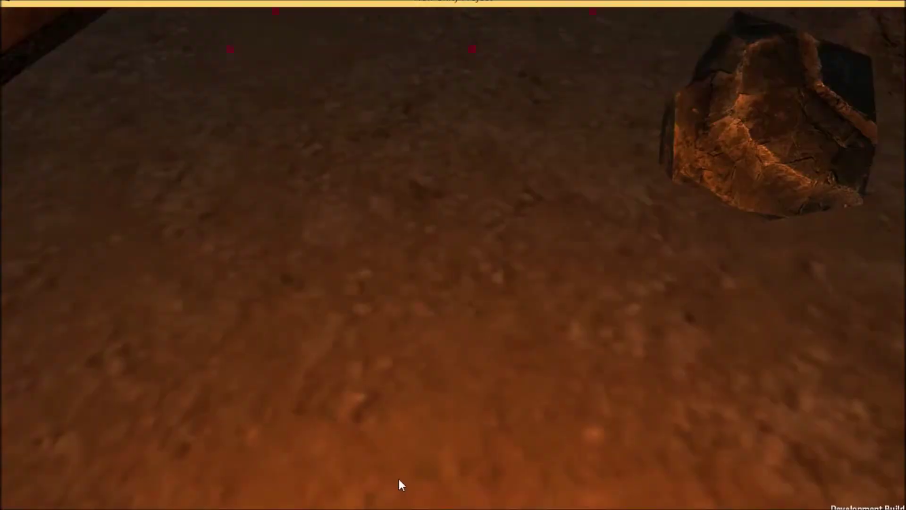
{"action": "key", "text": "w"}
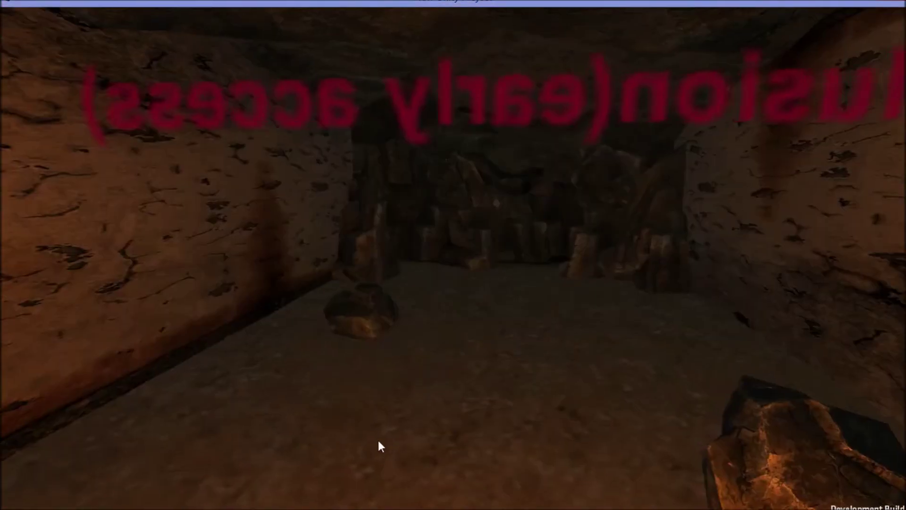
{"action": "key", "text": "w"}
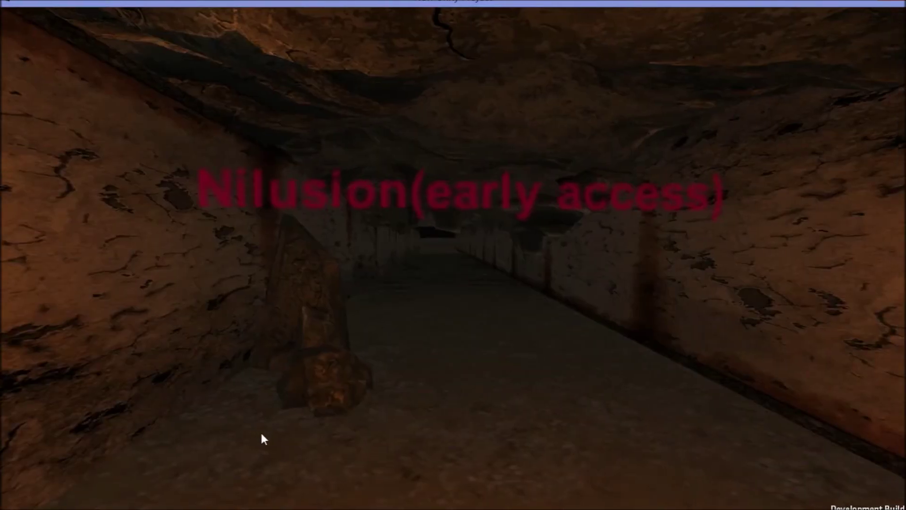
{"action": "key", "text": "d"}
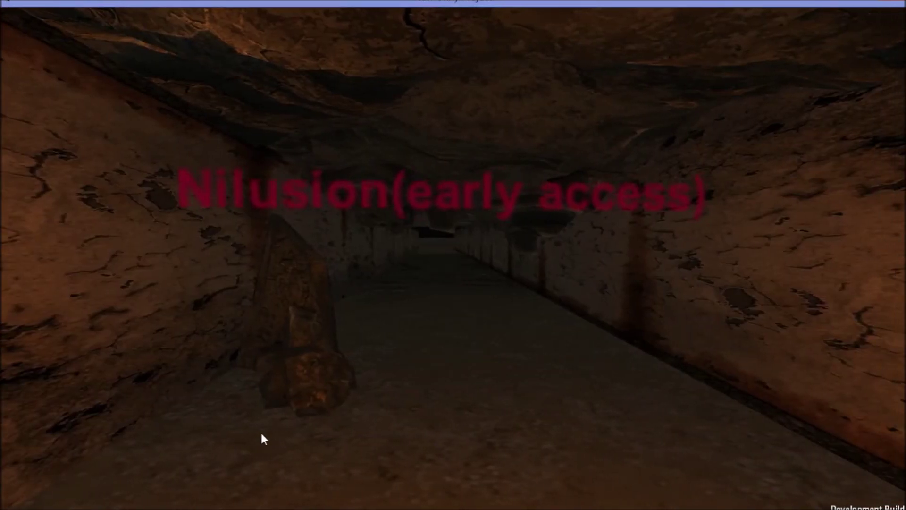